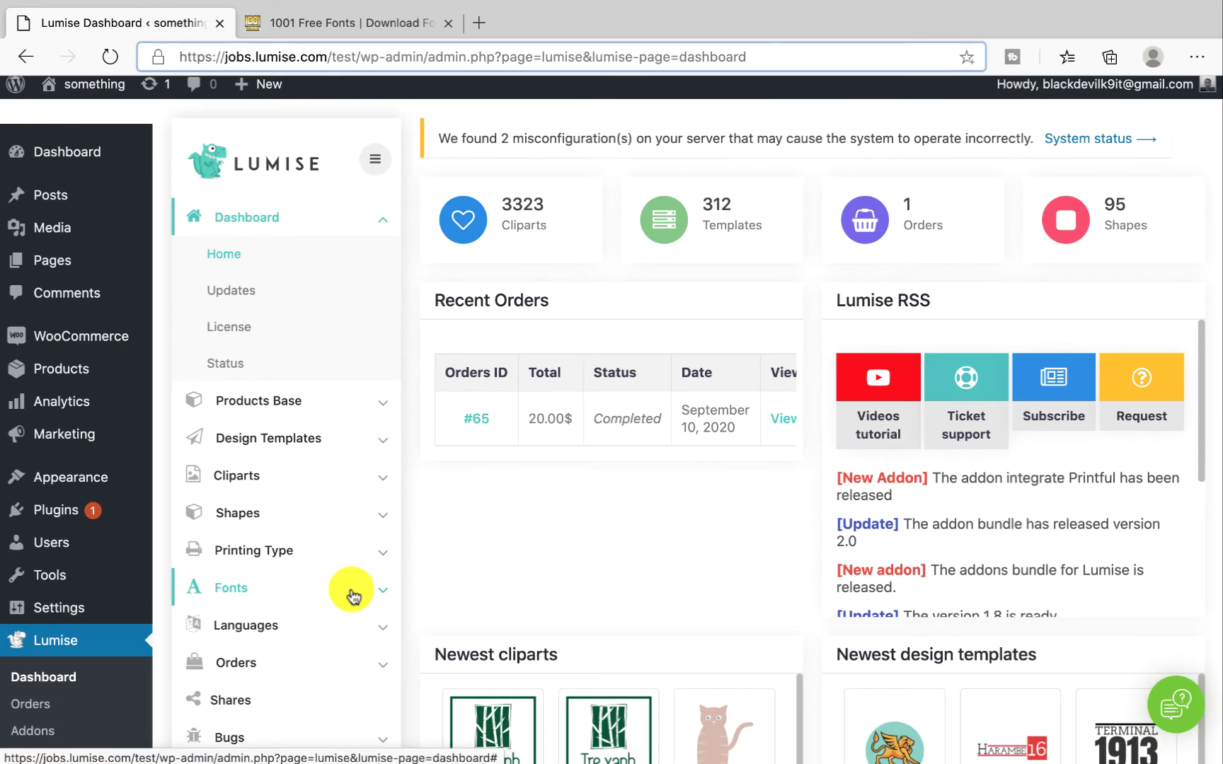
- Add a new font, replacing 'Untitled' with the name ABC, and fill in its name description
{"action": "left_click", "coordinate": [353, 597]}
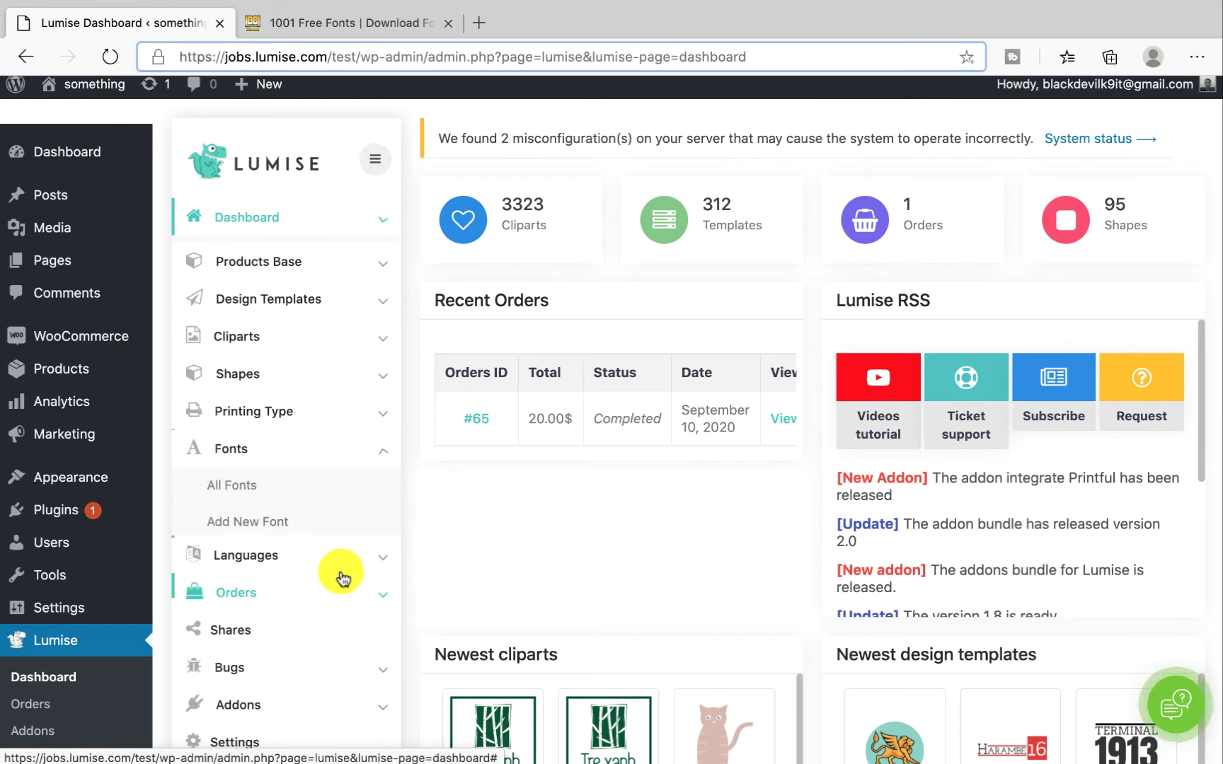
{"action": "left_click", "coordinate": [305, 513]}
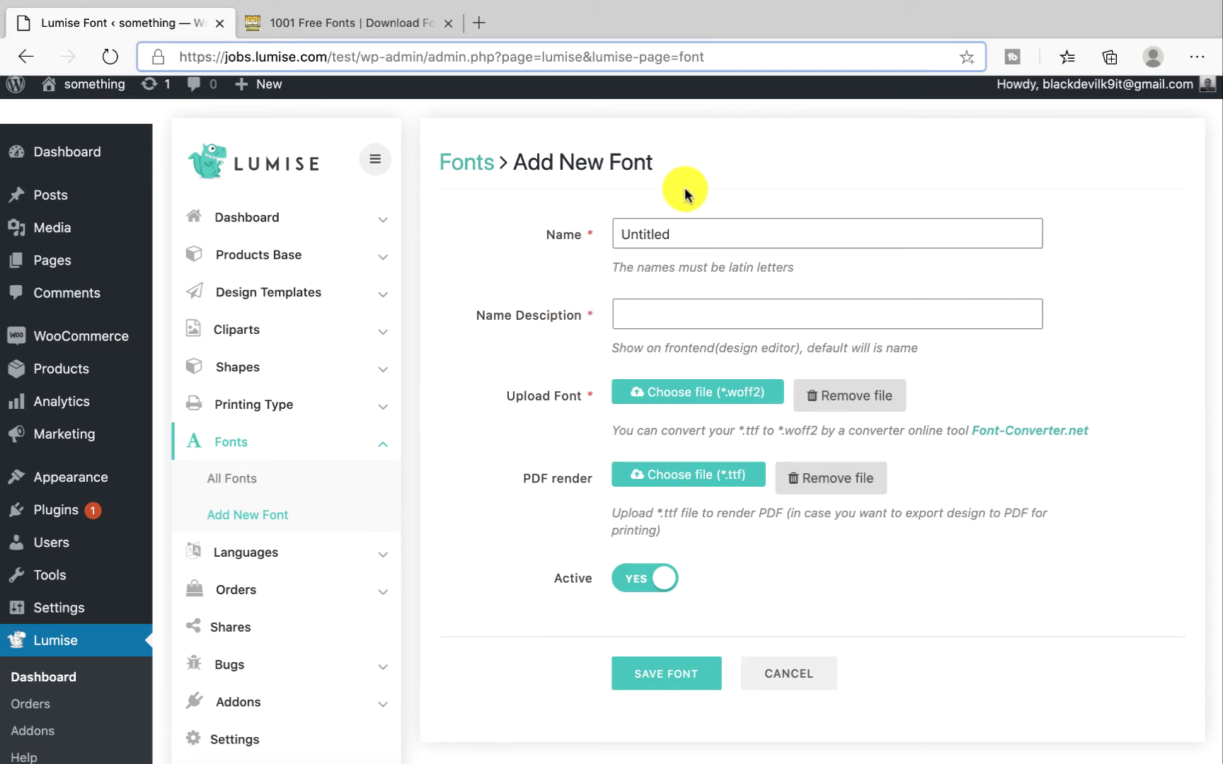
{"action": "left_click", "coordinate": [678, 234]}
{"action": "key", "text": "BackSpace"}
{"action": "key", "text": "BackSpace"}
{"action": "key", "text": "BackSpace"}
{"action": "key", "text": "BackSpace"}
{"action": "key", "text": "BackSpace"}
{"action": "key", "text": "BackSpace"}
{"action": "key", "text": "BackSpace"}
{"action": "key", "text": "BackSpace"}
{"action": "type", "text": "ABC"}
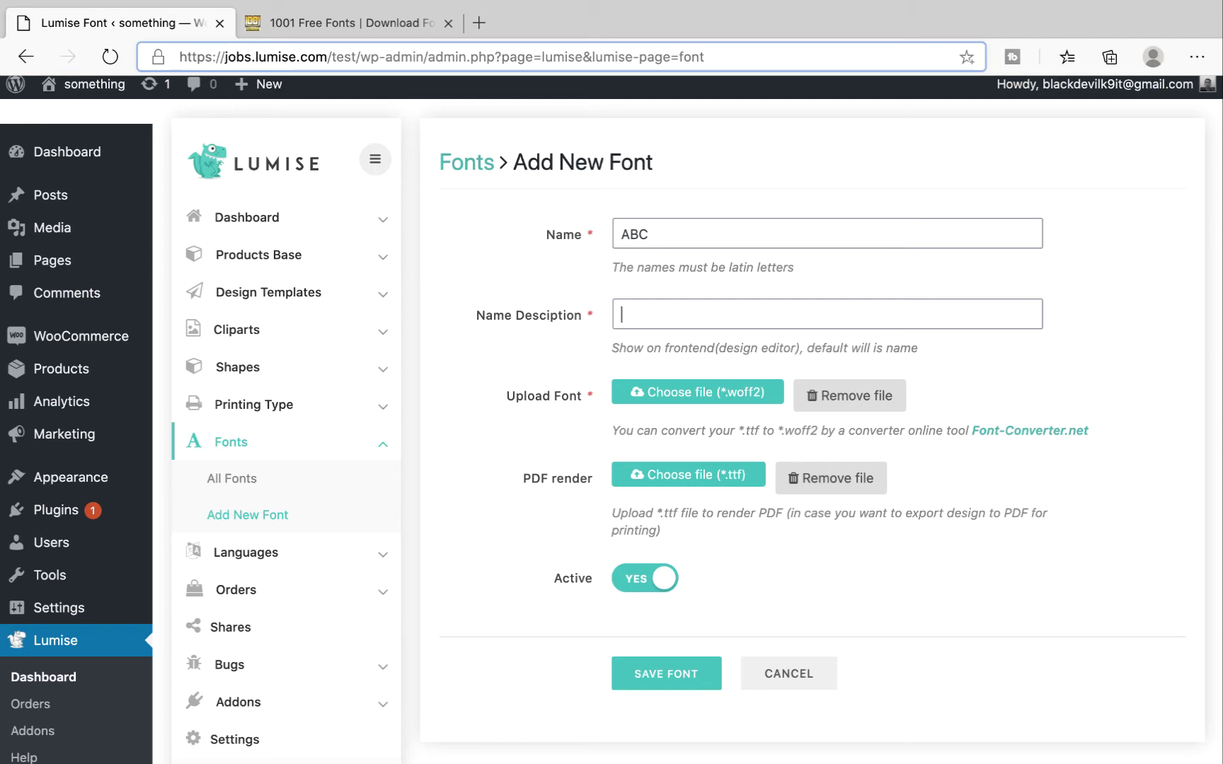
{"action": "type", "text": "Tommy"}
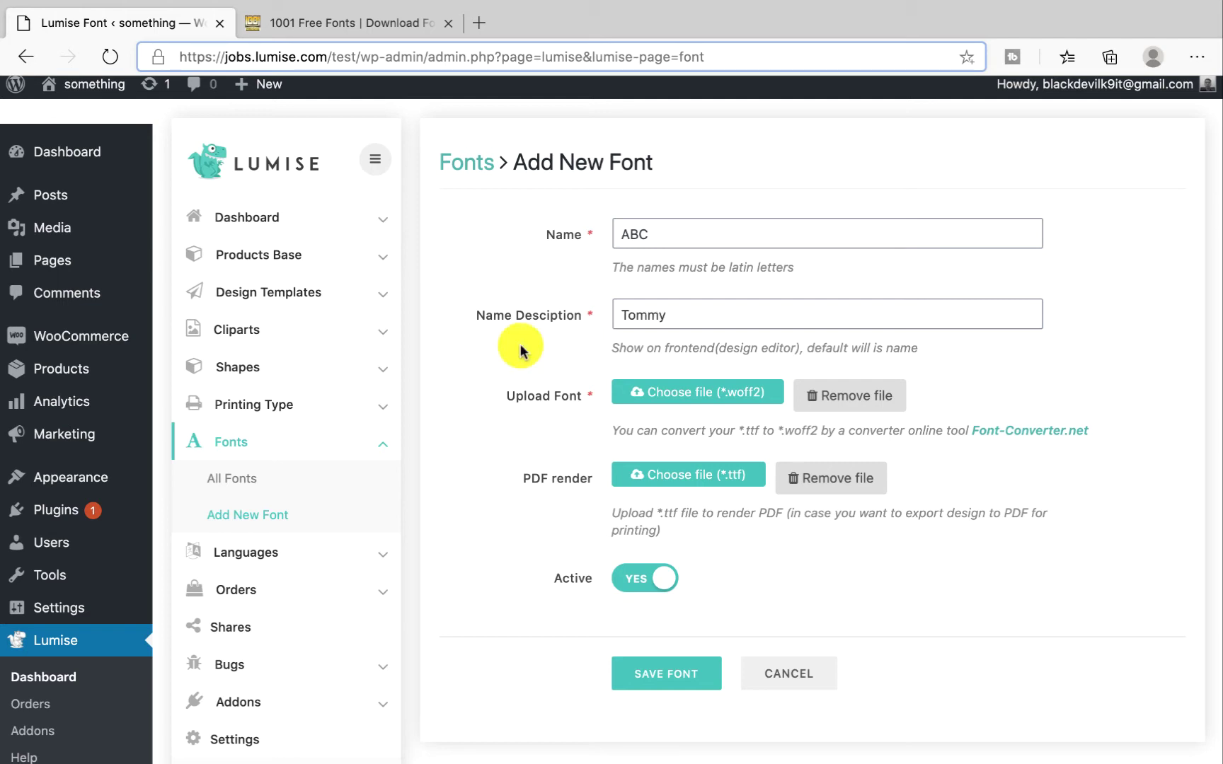
{"action": "scroll", "coordinate": [523, 351], "scroll_direction": "down", "scroll_amount": 1}
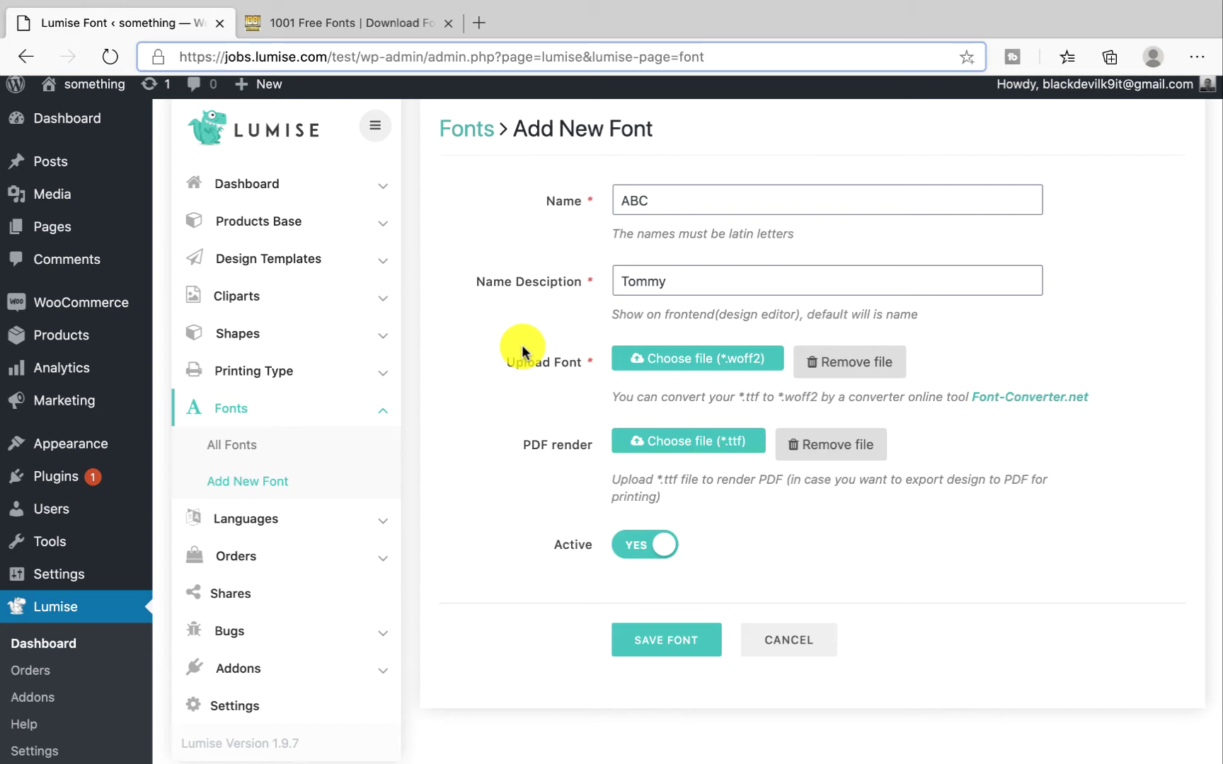
- Switch to the 1001 Free Fonts tab and scroll to the Angelia font listing
{"action": "left_click", "coordinate": [346, 25]}
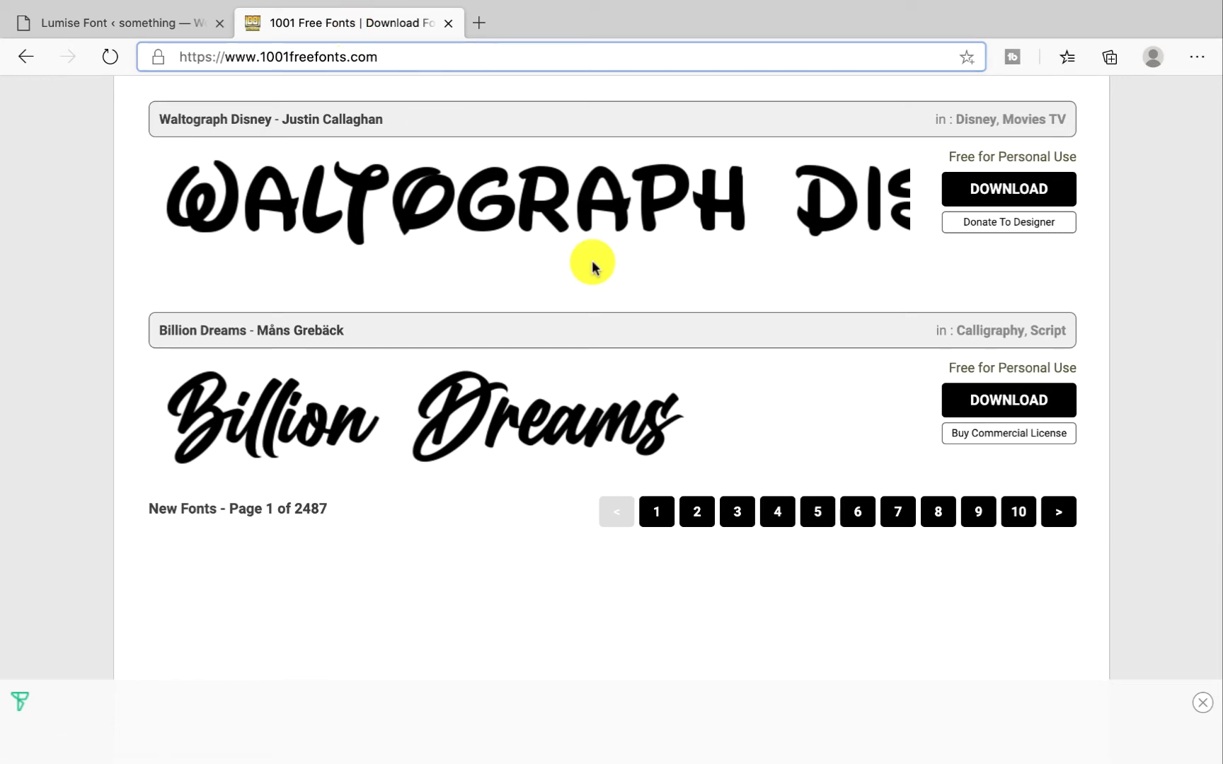
{"action": "scroll", "coordinate": [592, 263], "scroll_direction": "up", "scroll_amount": 15}
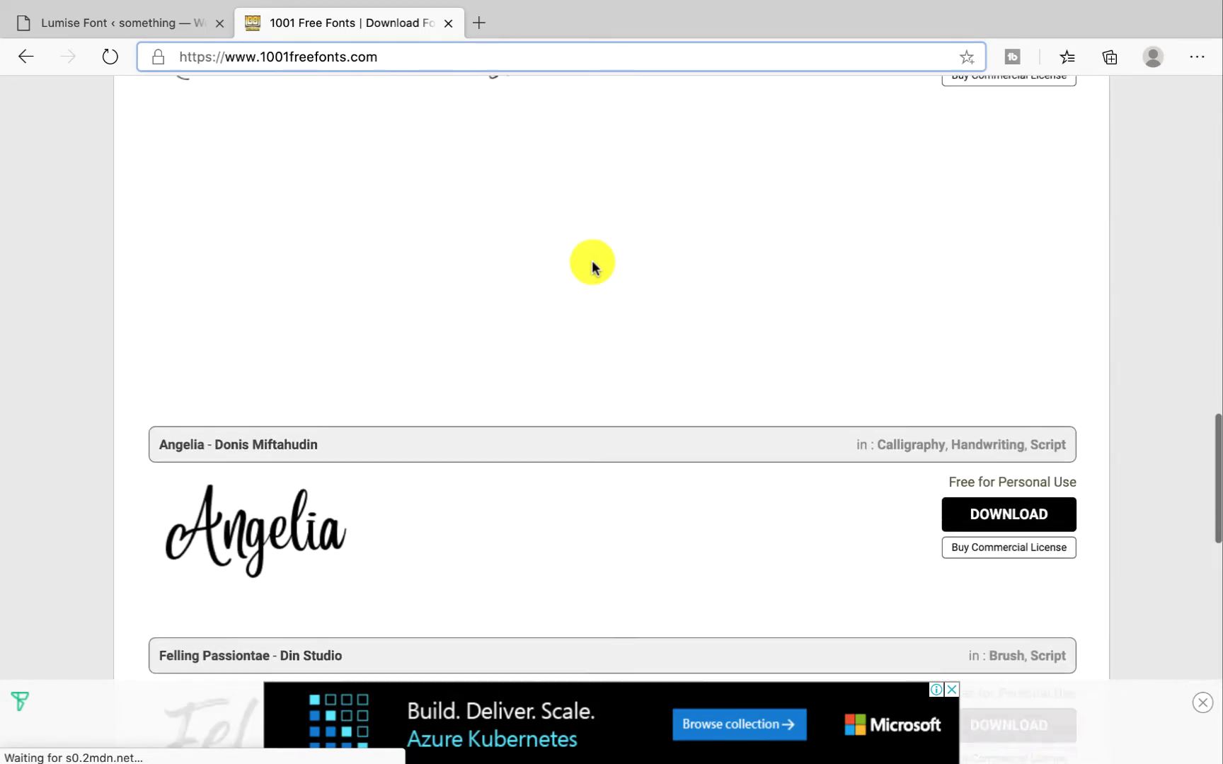
{"action": "scroll", "coordinate": [592, 260], "scroll_direction": "down", "scroll_amount": 5}
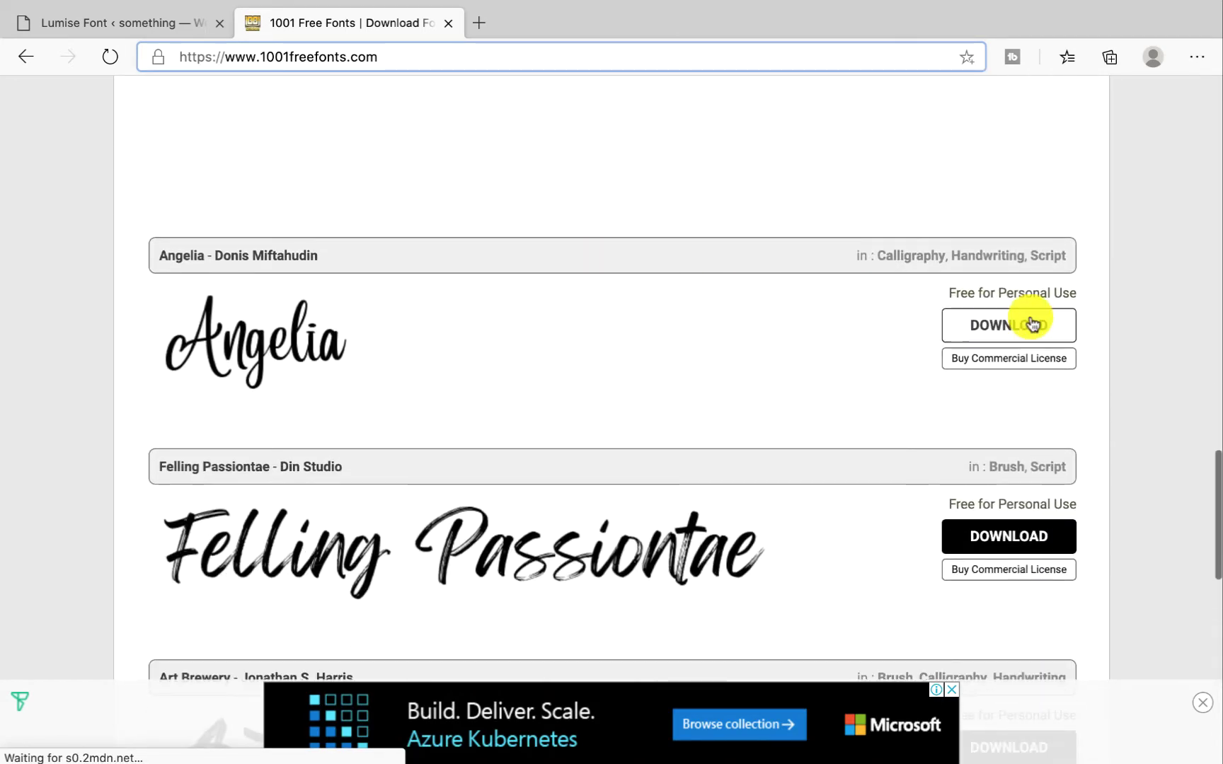
- Download Angelia and extract angelia.zip with Archive Utility to get Angelina.ttf
{"action": "left_click", "coordinate": [1032, 324]}
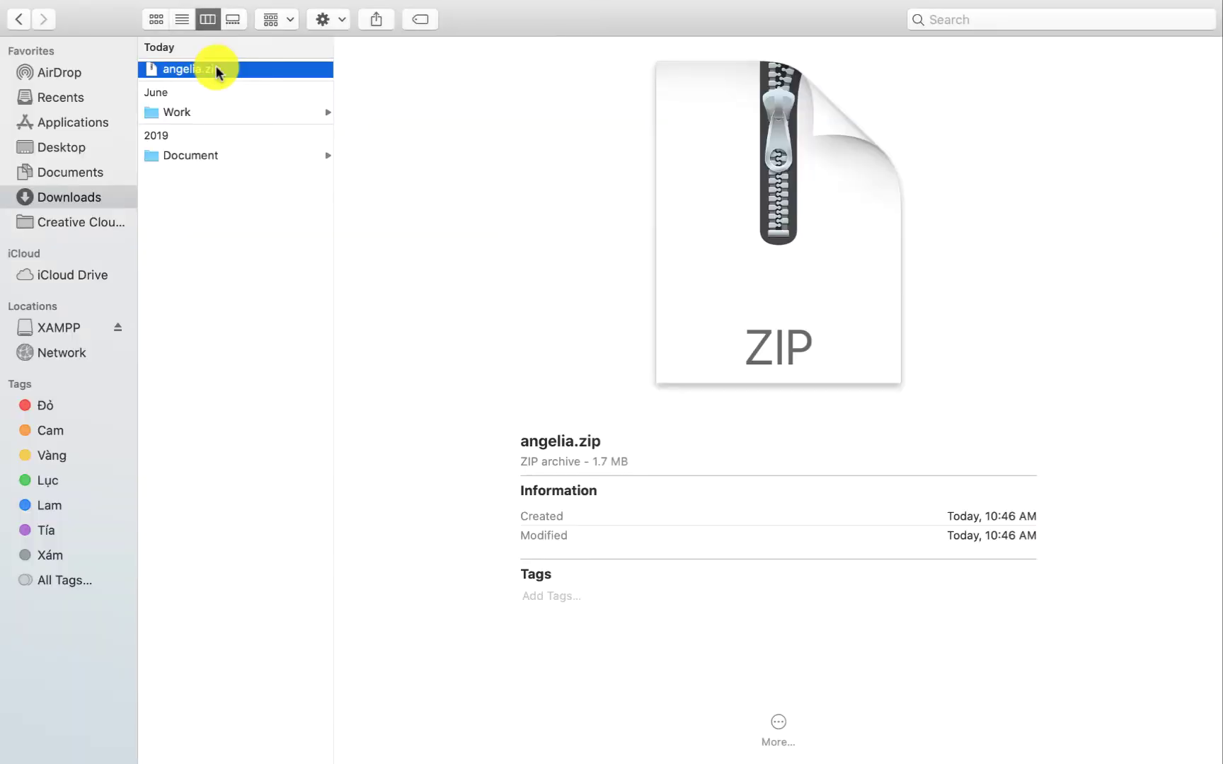
{"action": "right_click", "coordinate": [215, 71]}
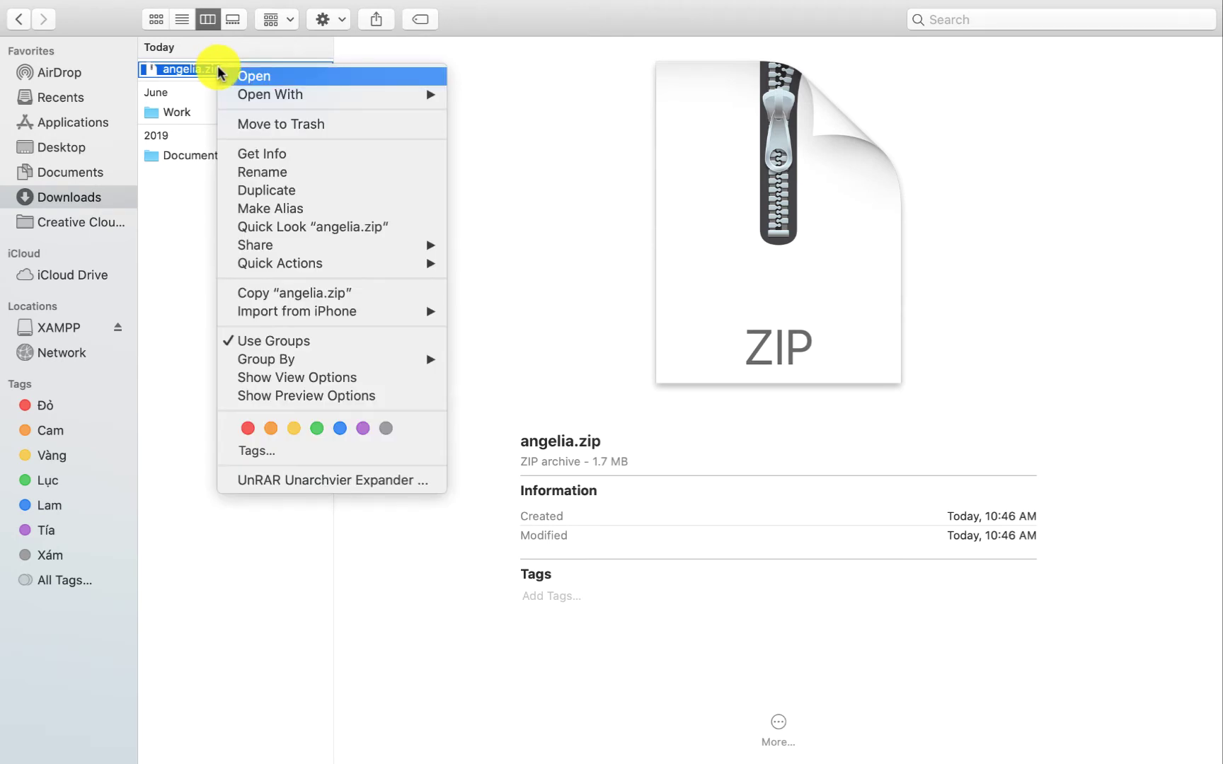
{"action": "left_click", "coordinate": [453, 92]}
{"action": "left_click", "coordinate": [439, 74]}
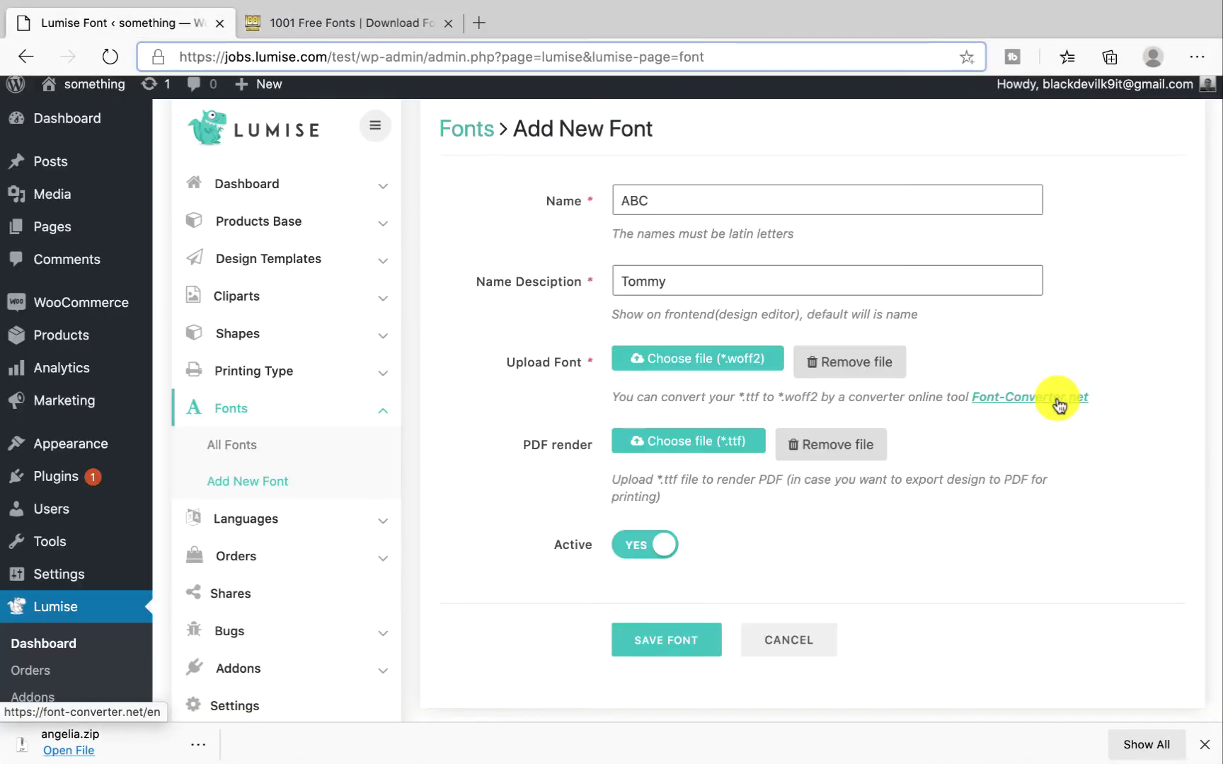
- Open Font-Converter.net and upload Angelina.ttf from Downloads/angelia
{"action": "left_click", "coordinate": [1059, 405]}
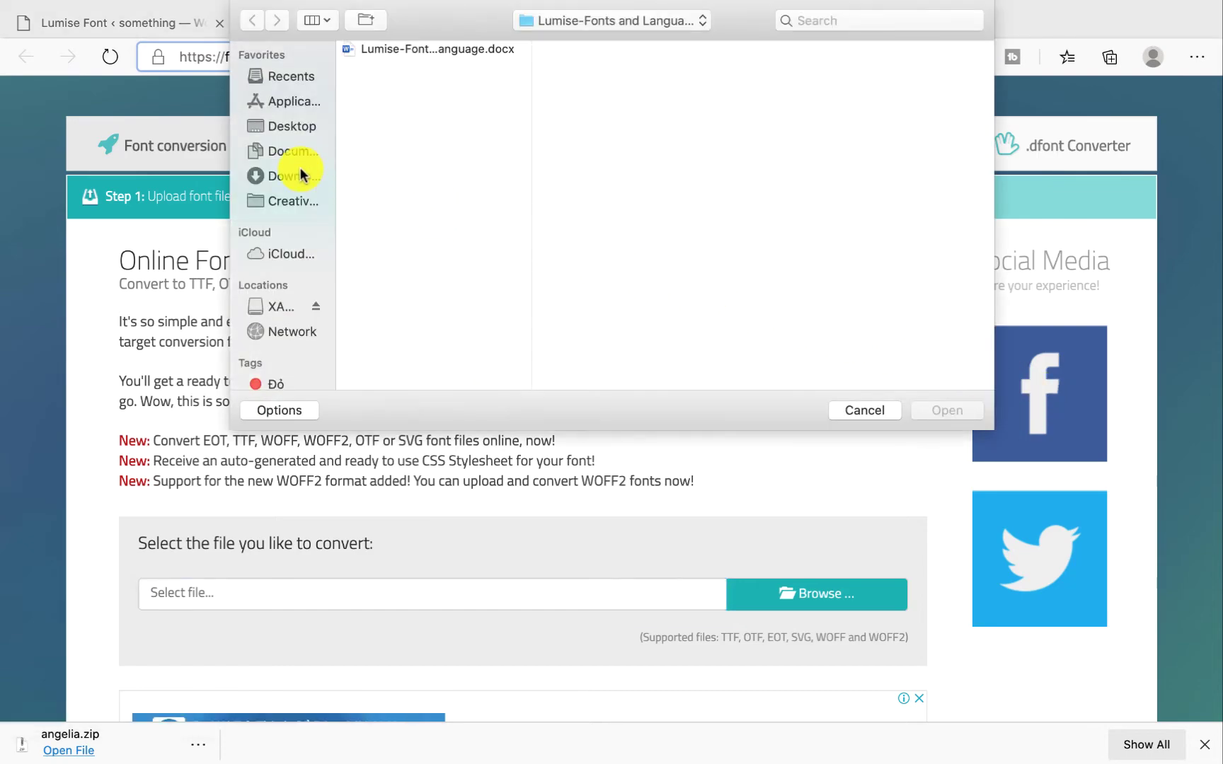
{"action": "left_click", "coordinate": [298, 176]}
{"action": "left_click", "coordinate": [415, 51]}
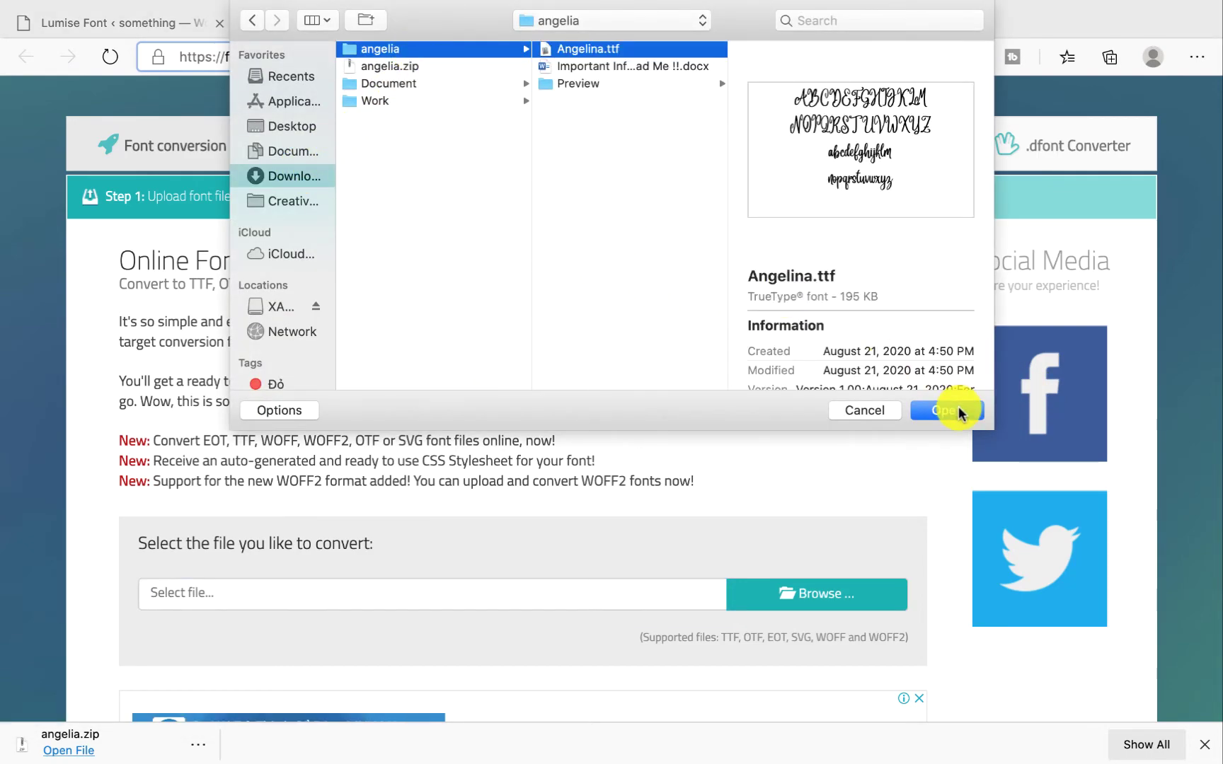
{"action": "left_click", "coordinate": [945, 410]}
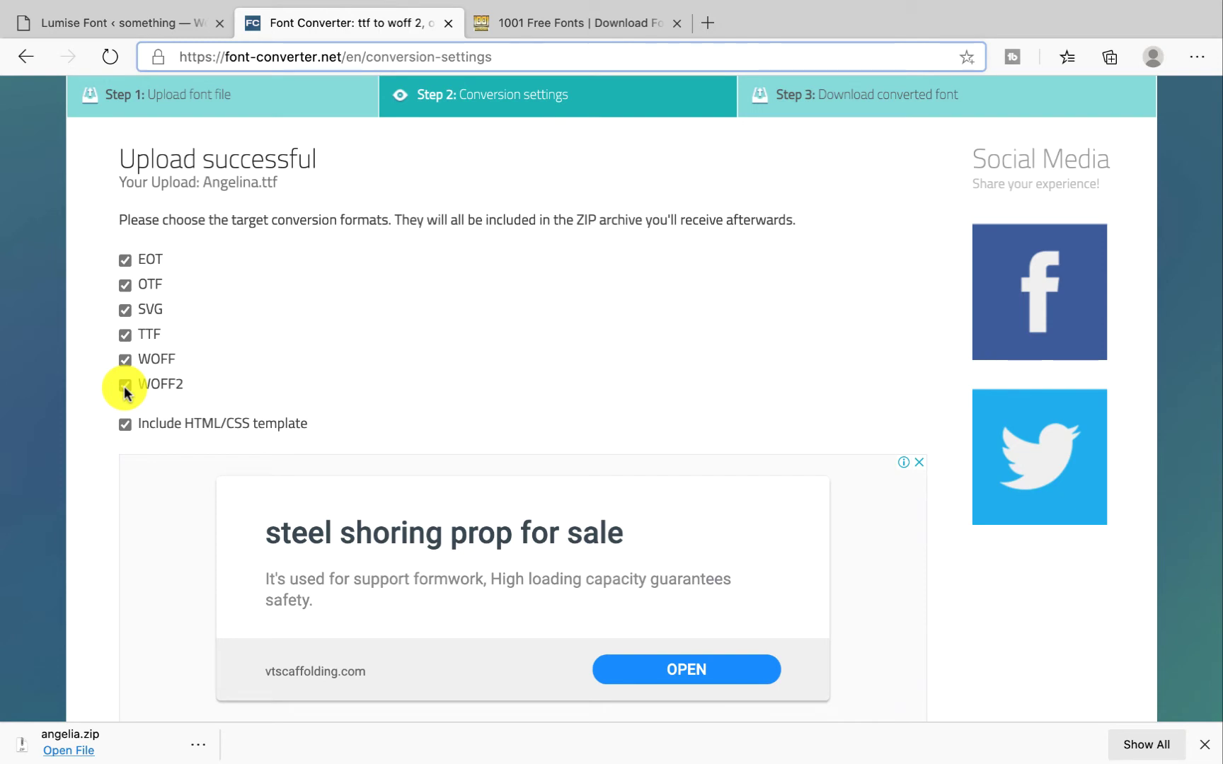
- With only WOFF2 selected, confirm the licence permission and convert the font
{"action": "scroll", "coordinate": [134, 286], "scroll_direction": "down", "scroll_amount": 2}
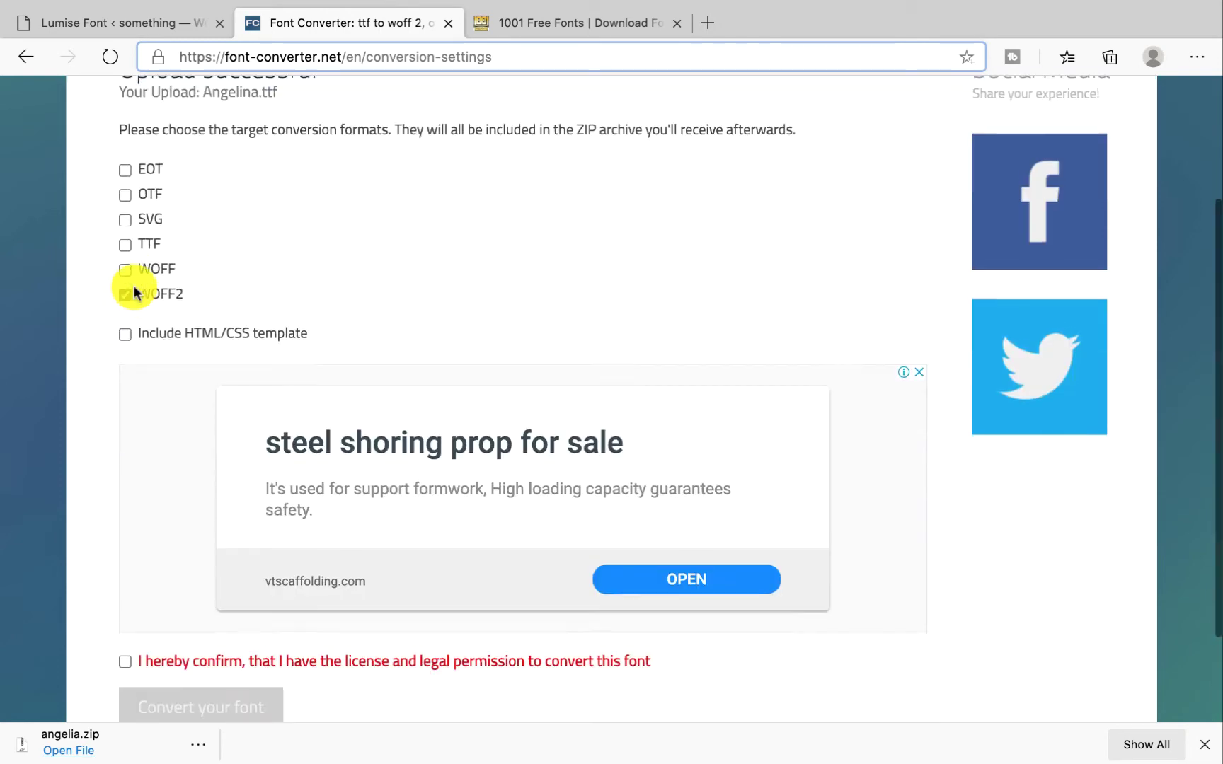
{"action": "scroll", "coordinate": [134, 286], "scroll_direction": "down", "scroll_amount": 2}
{"action": "left_click", "coordinate": [228, 544]}
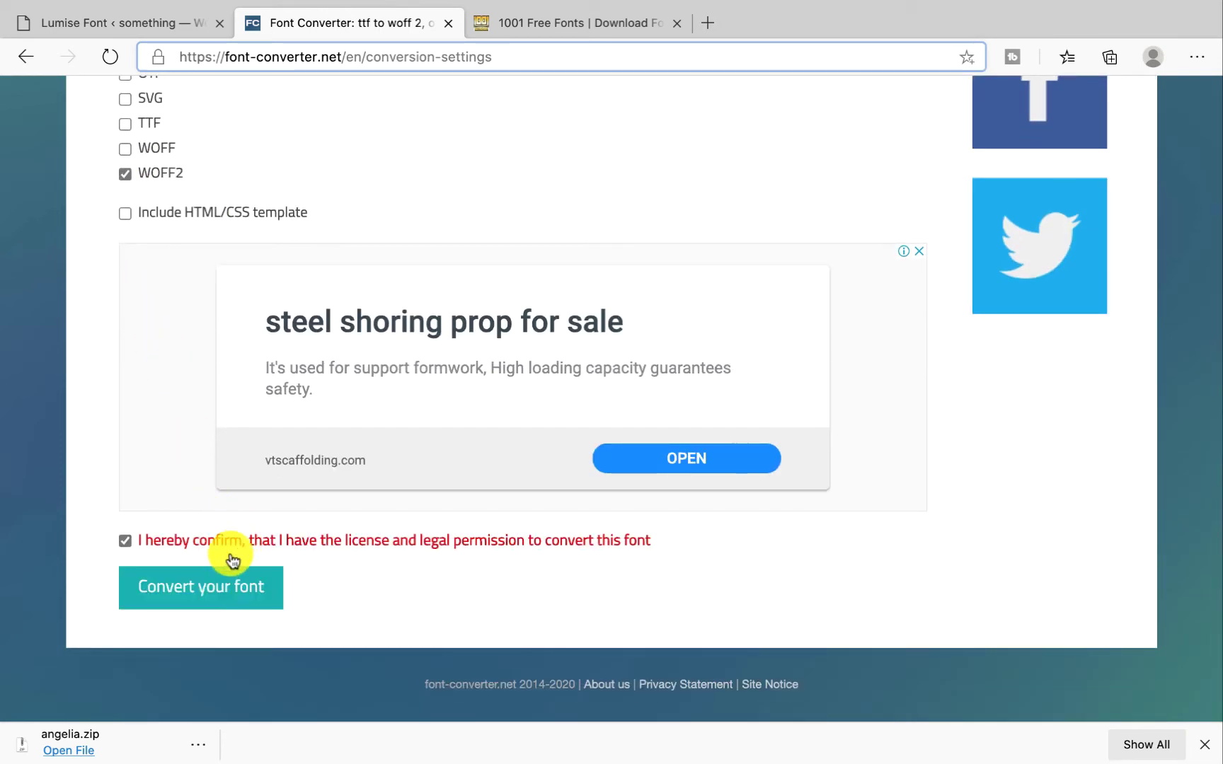
{"action": "left_click", "coordinate": [200, 598]}
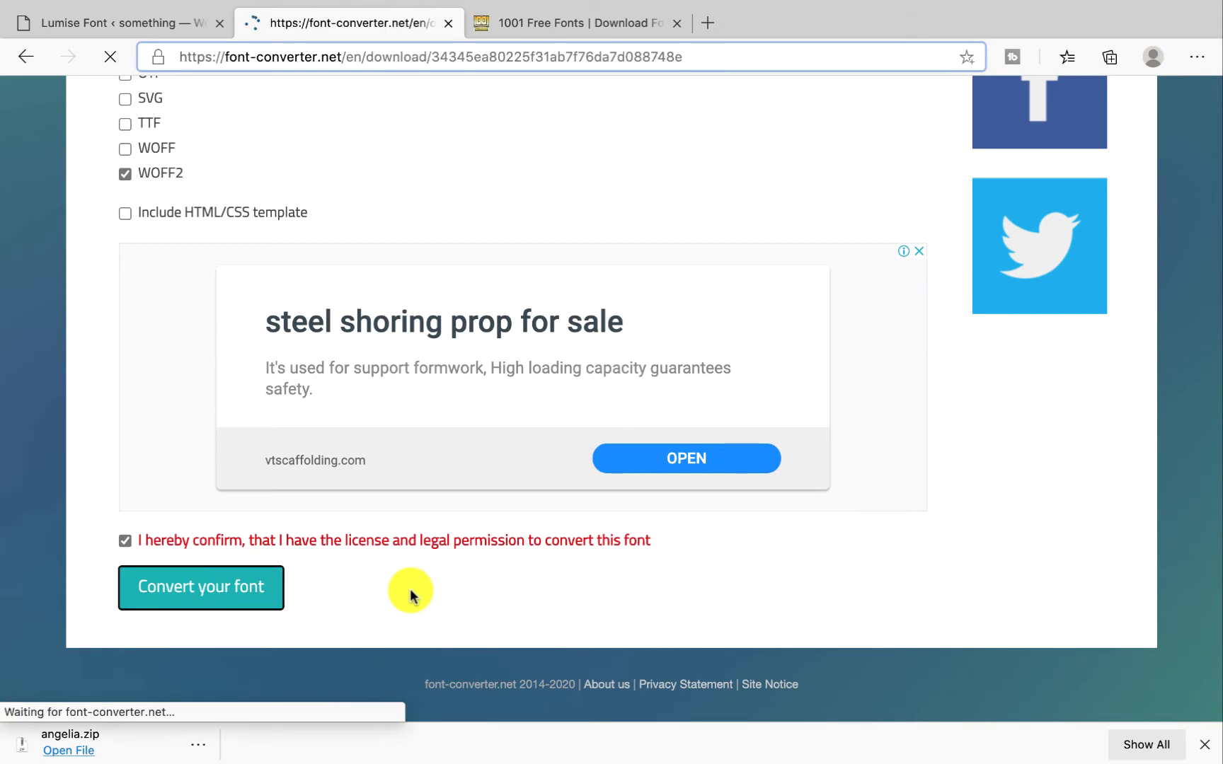
{"action": "scroll", "coordinate": [410, 589], "scroll_direction": "down", "scroll_amount": 3}
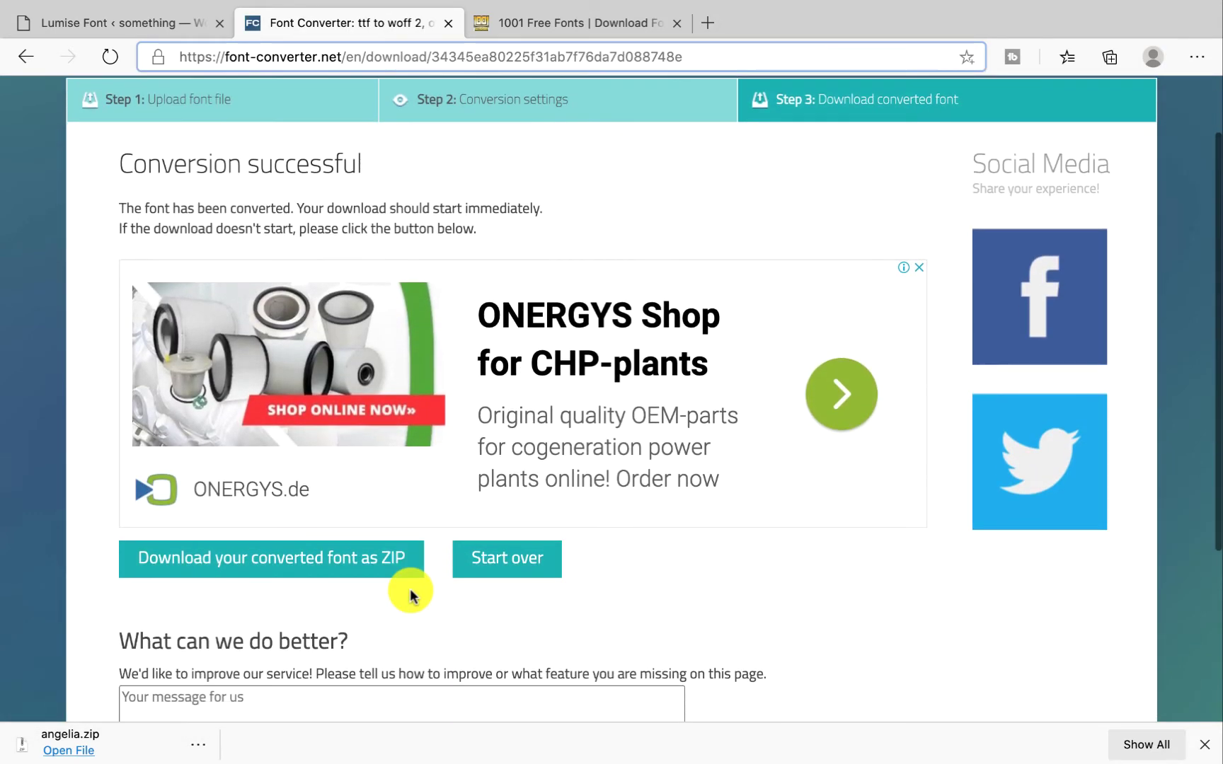
- Download the converted ZIP and unpack Angelina.woff2 into a fonts folder in Downloads
{"action": "left_click", "coordinate": [404, 558]}
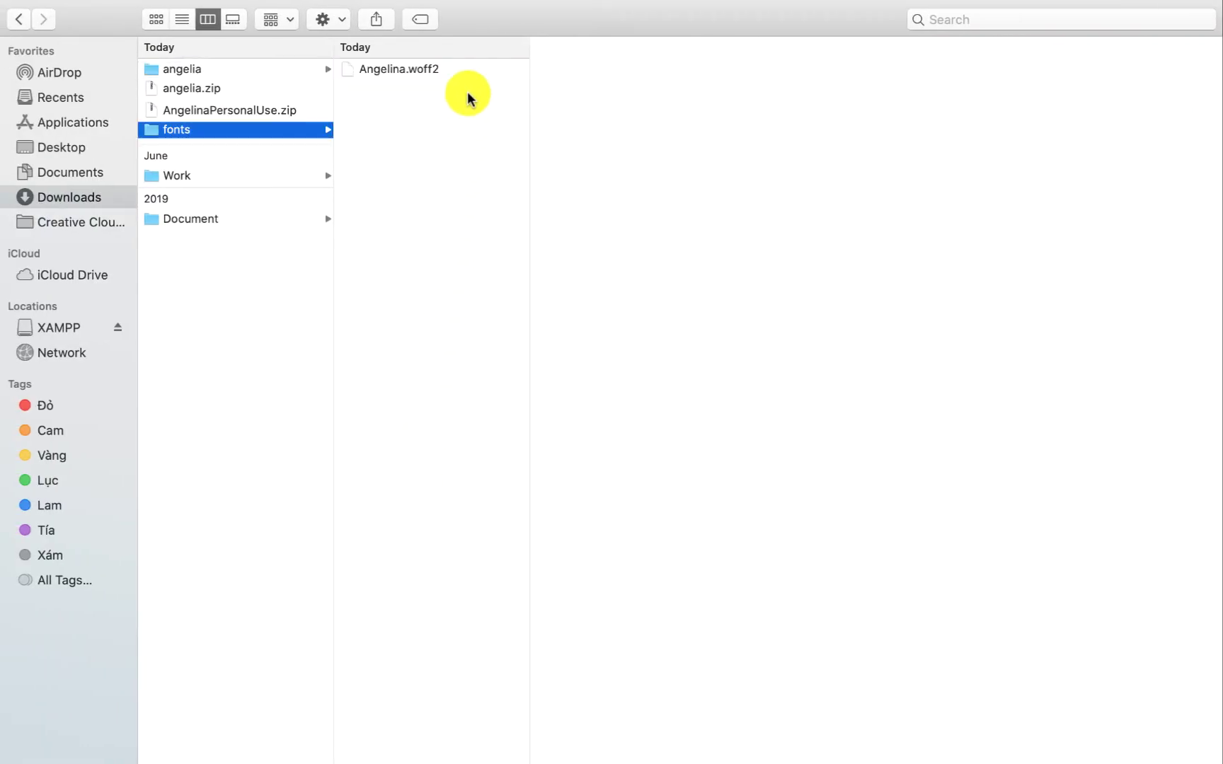
{"action": "left_click", "coordinate": [469, 94]}
{"action": "left_click", "coordinate": [321, 135]}
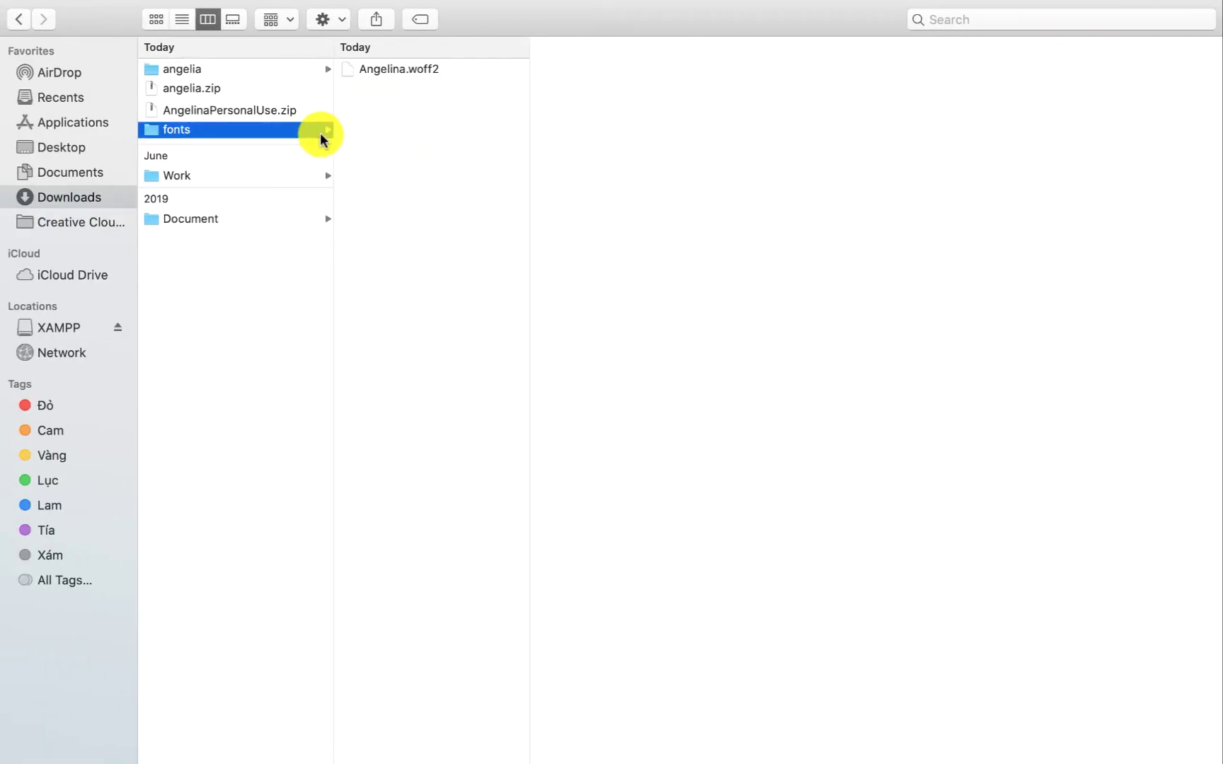
{"action": "left_click", "coordinate": [396, 69]}
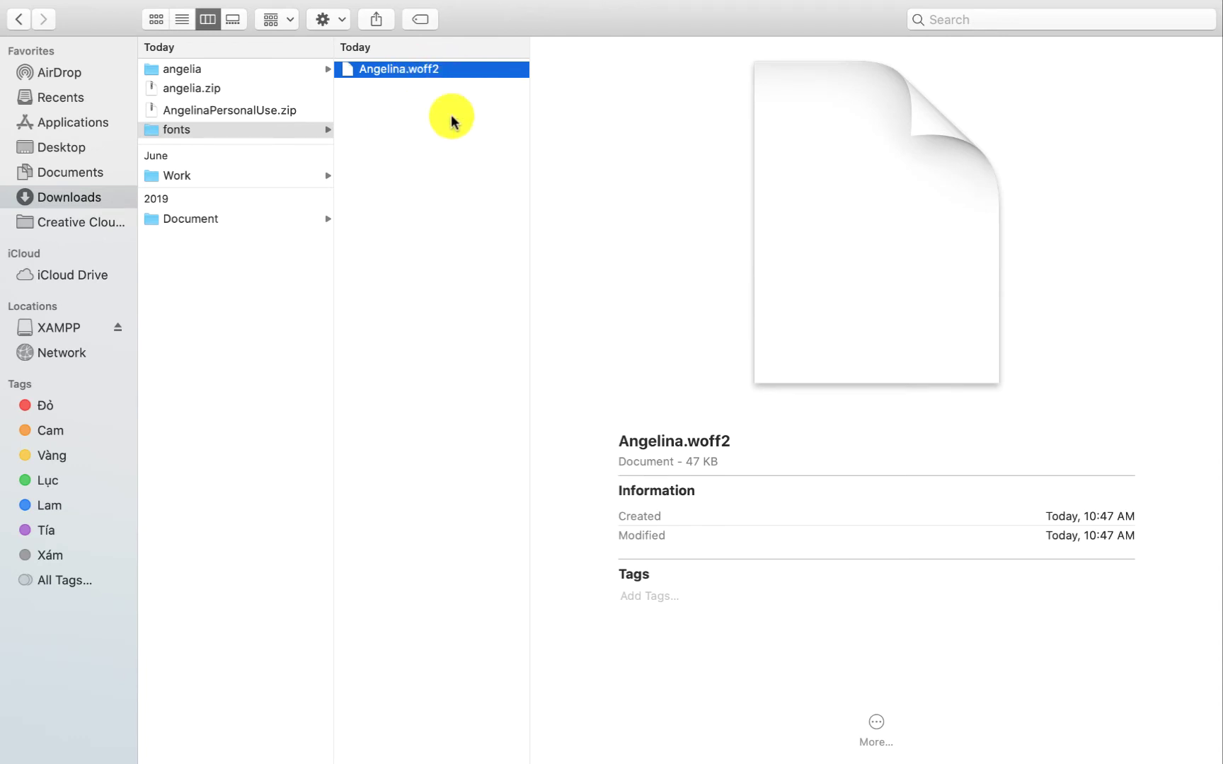
{"action": "key", "text": "super+Tab"}
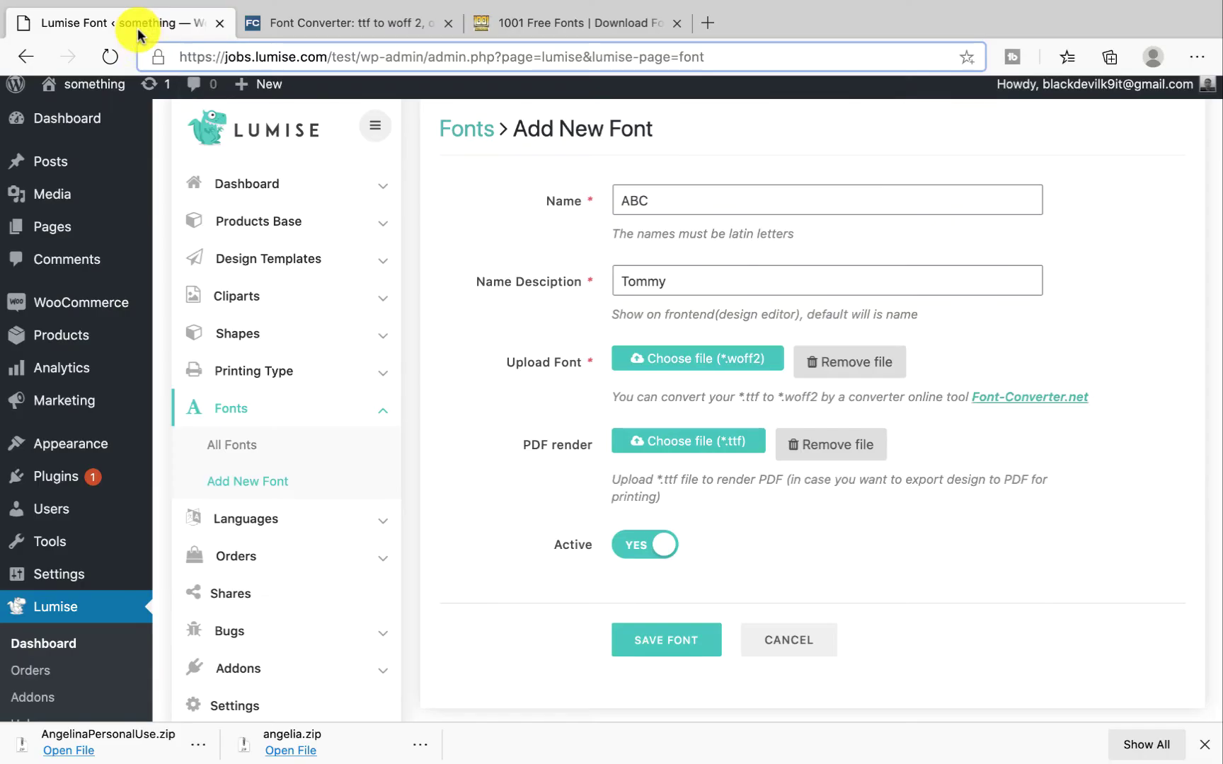
- Attach Angelina.woff2 as the font file and save the ABC font
{"action": "left_click", "coordinate": [718, 373]}
{"action": "key", "text": "Return"}
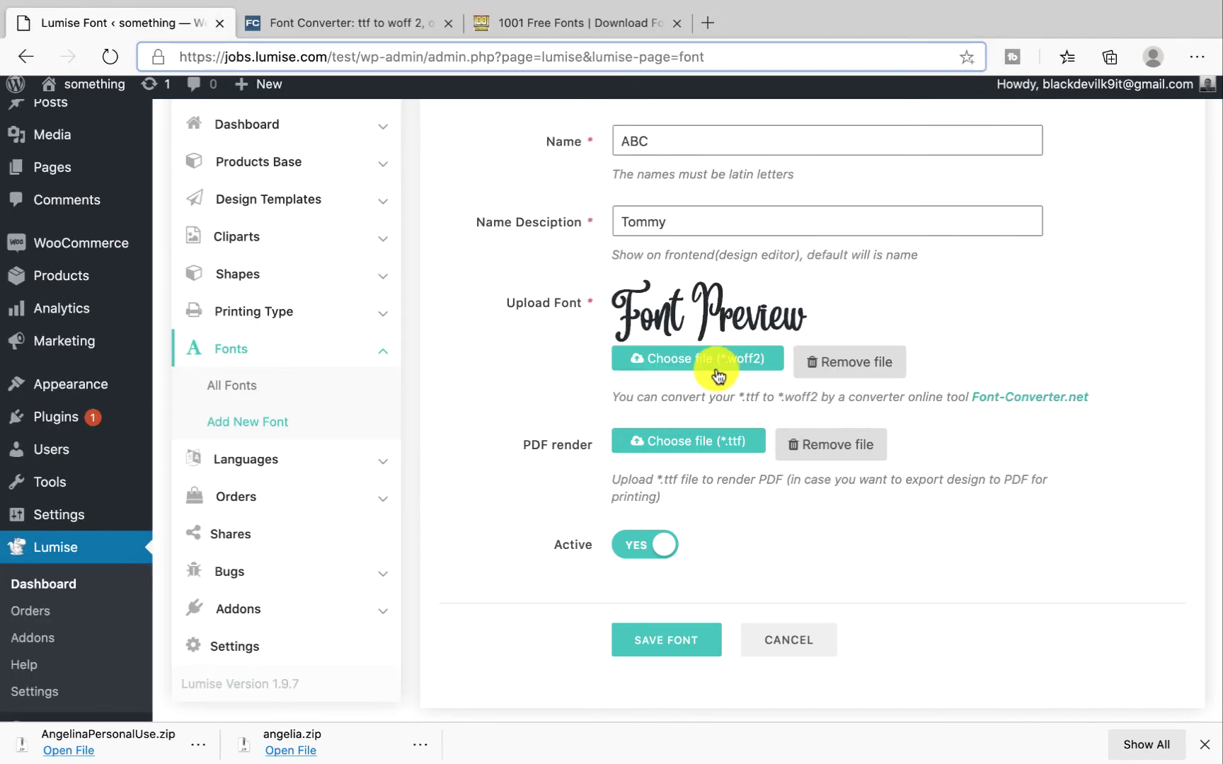
{"action": "scroll", "coordinate": [685, 499], "scroll_direction": "down", "scroll_amount": 3}
{"action": "left_click", "coordinate": [672, 544]}
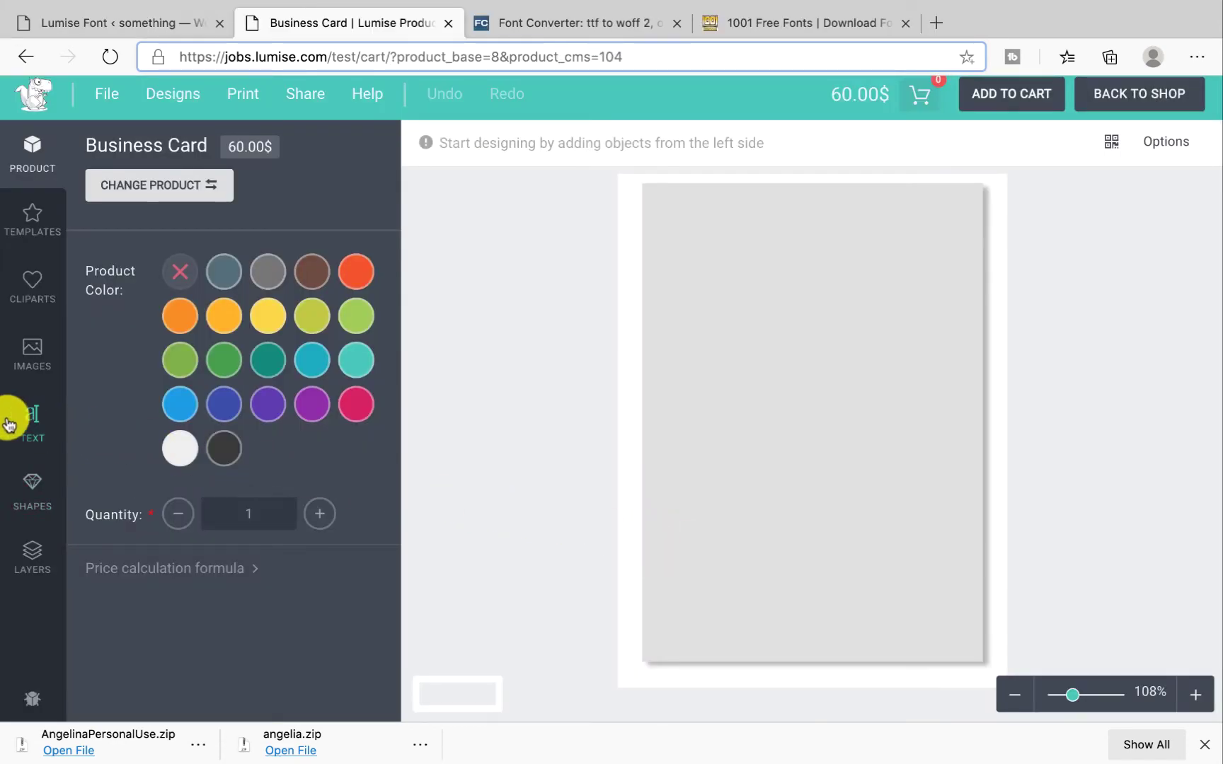
- Add a text object in the new script font and drag it into place on the business card
{"action": "left_click", "coordinate": [10, 425]}
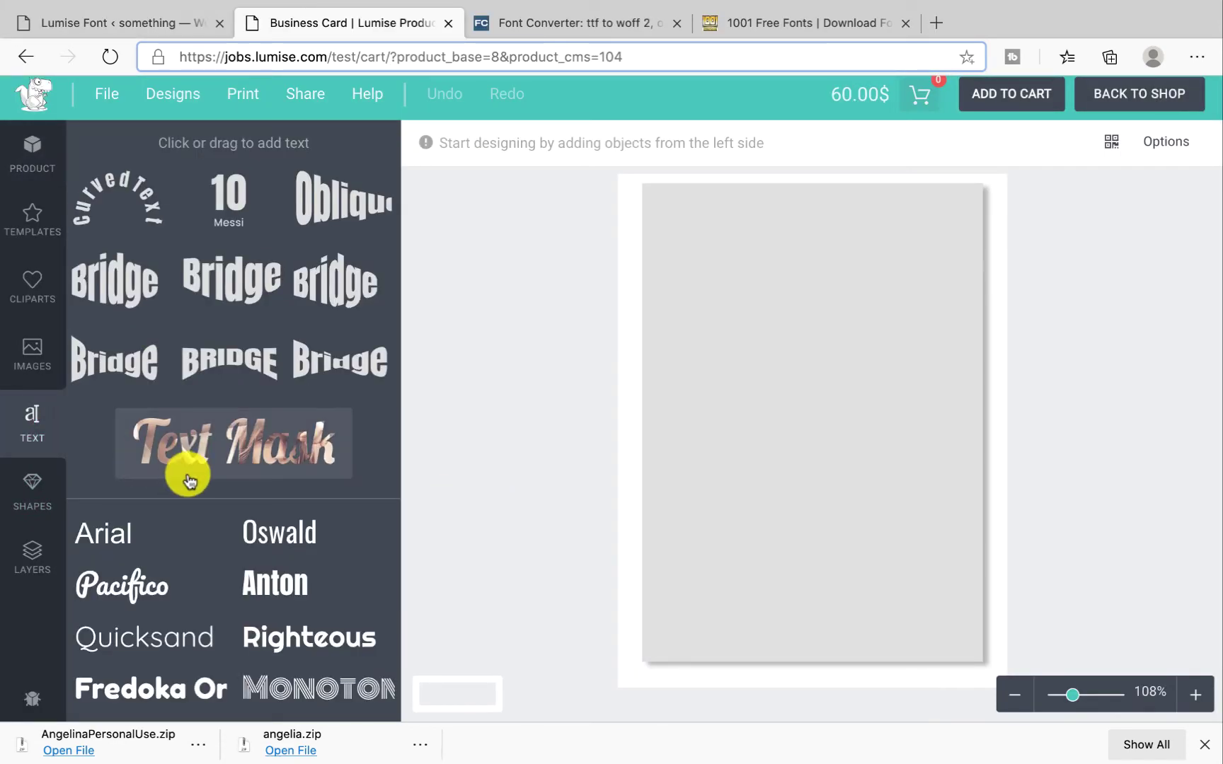
{"action": "scroll", "coordinate": [189, 481], "scroll_direction": "down", "scroll_amount": 5}
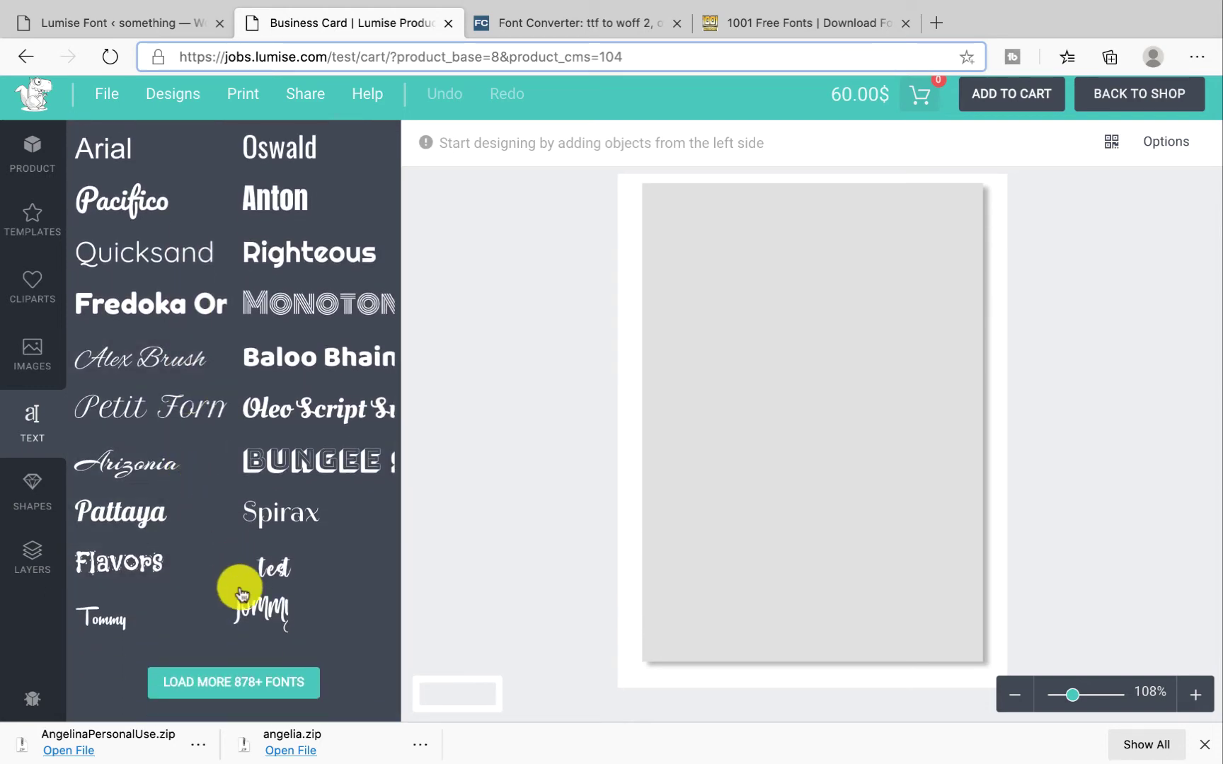
{"action": "left_click", "coordinate": [254, 624]}
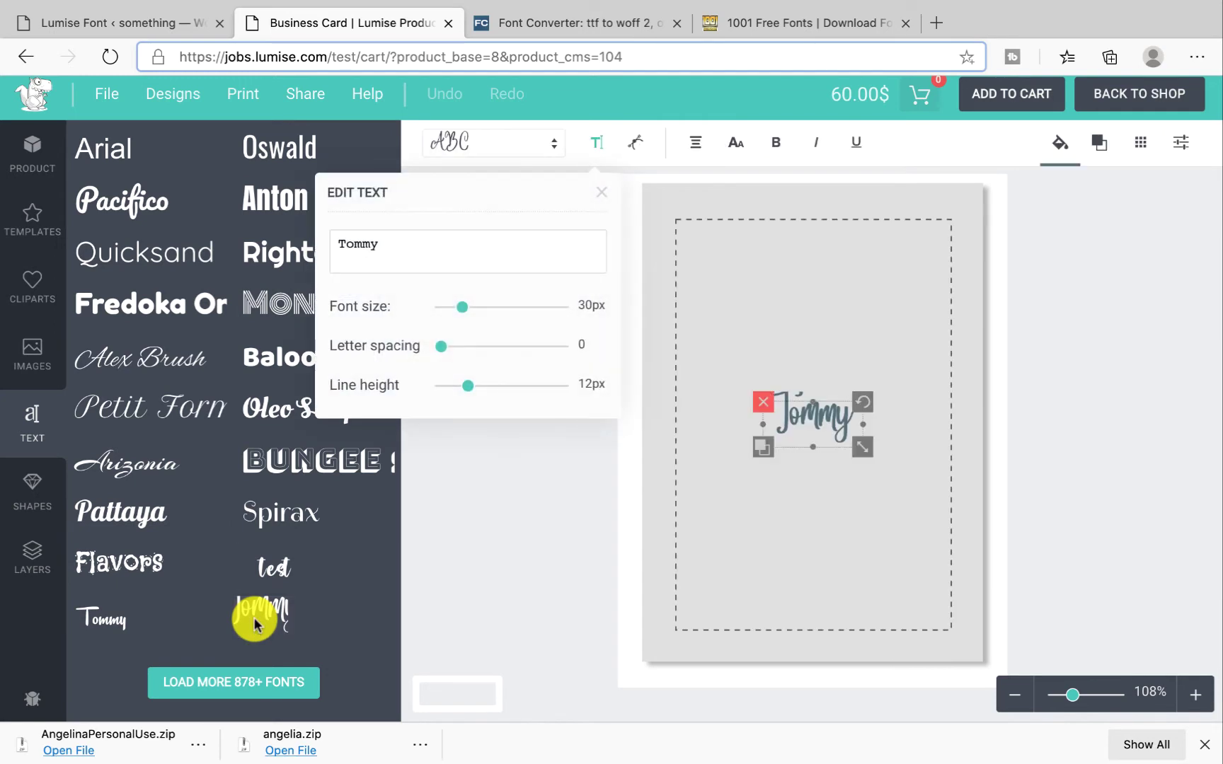
{"action": "left_click_drag", "start_coordinate": [808, 431], "coordinate": [879, 404]}
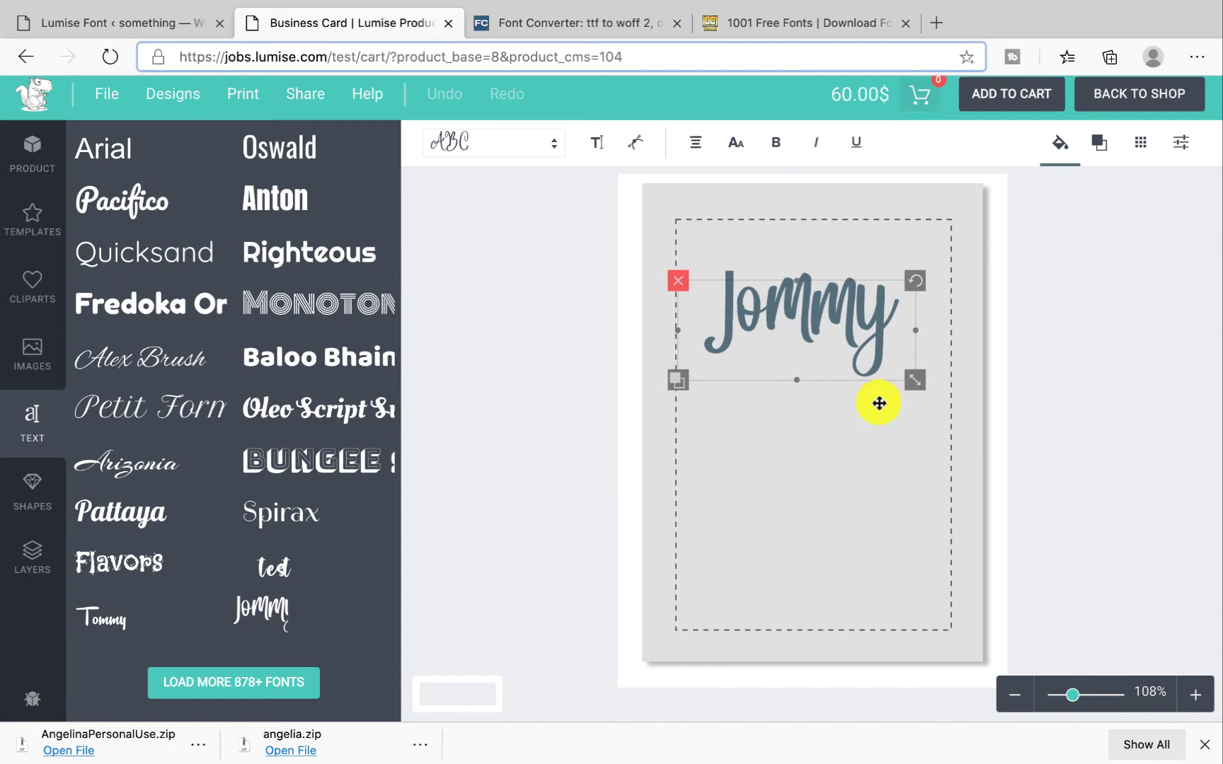
{"action": "left_click_drag", "start_coordinate": [807, 335], "coordinate": [808, 373]}
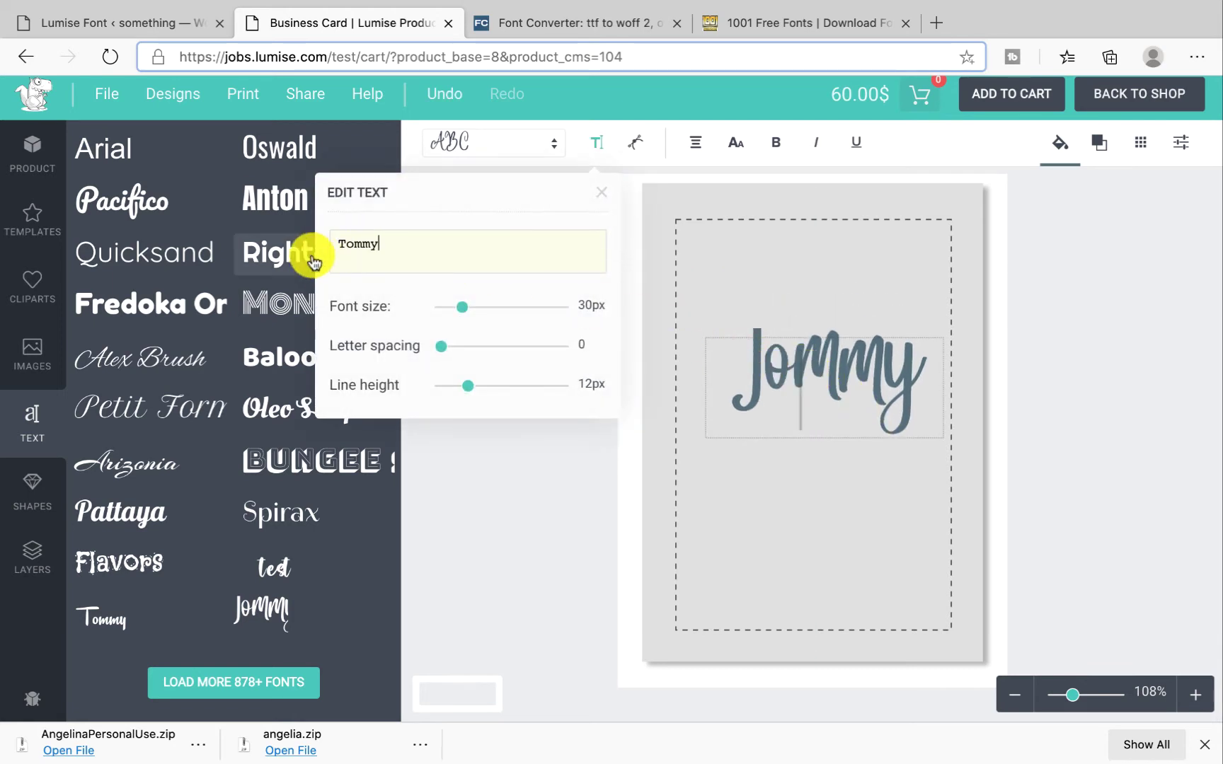
- Change the text to 'different text' and return to the Lumise admin dashboard
{"action": "double_click", "coordinate": [332, 244]}
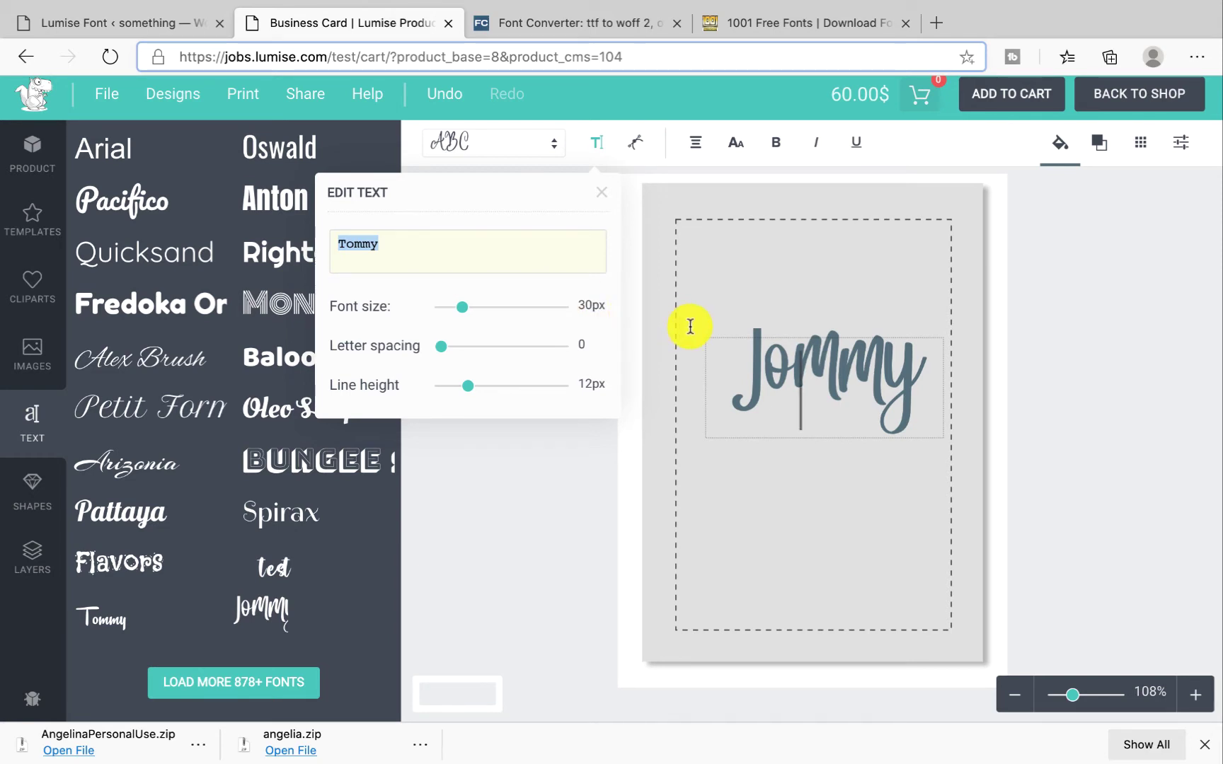
{"action": "type", "text": "different text"}
{"action": "left_click", "coordinate": [601, 193]}
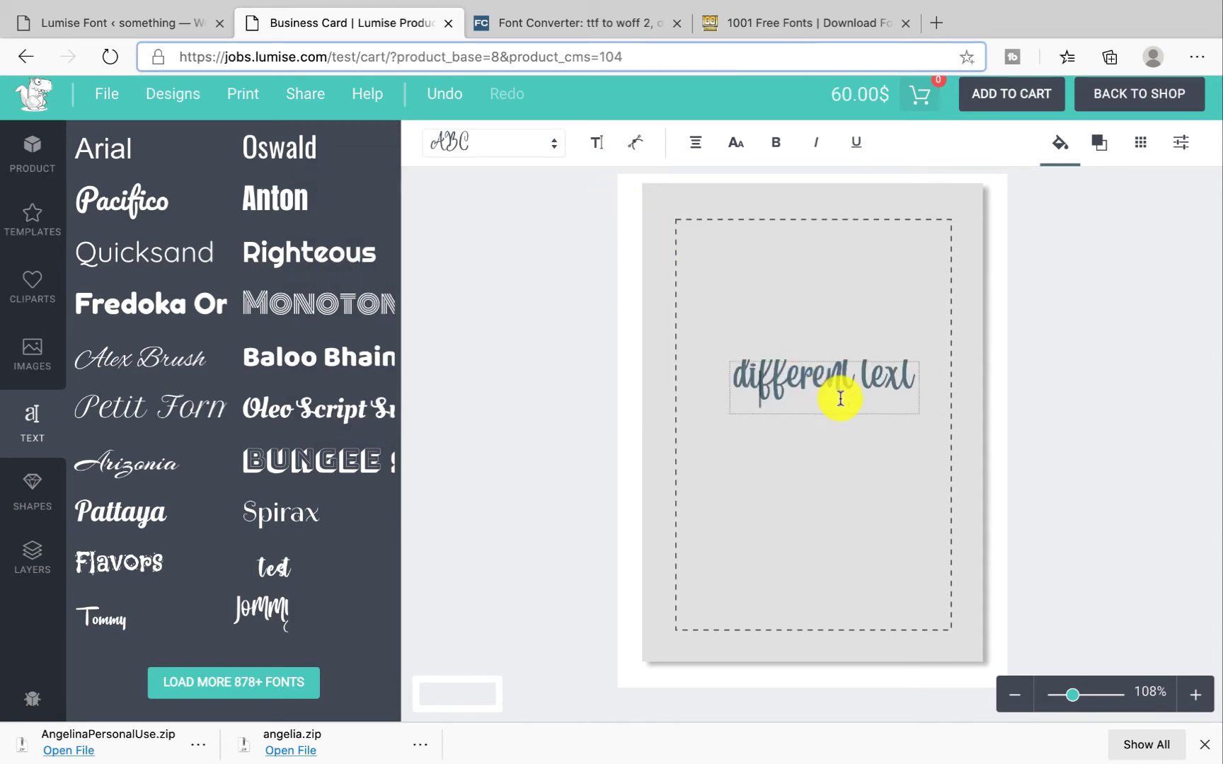
{"action": "key", "text": "super+grave"}
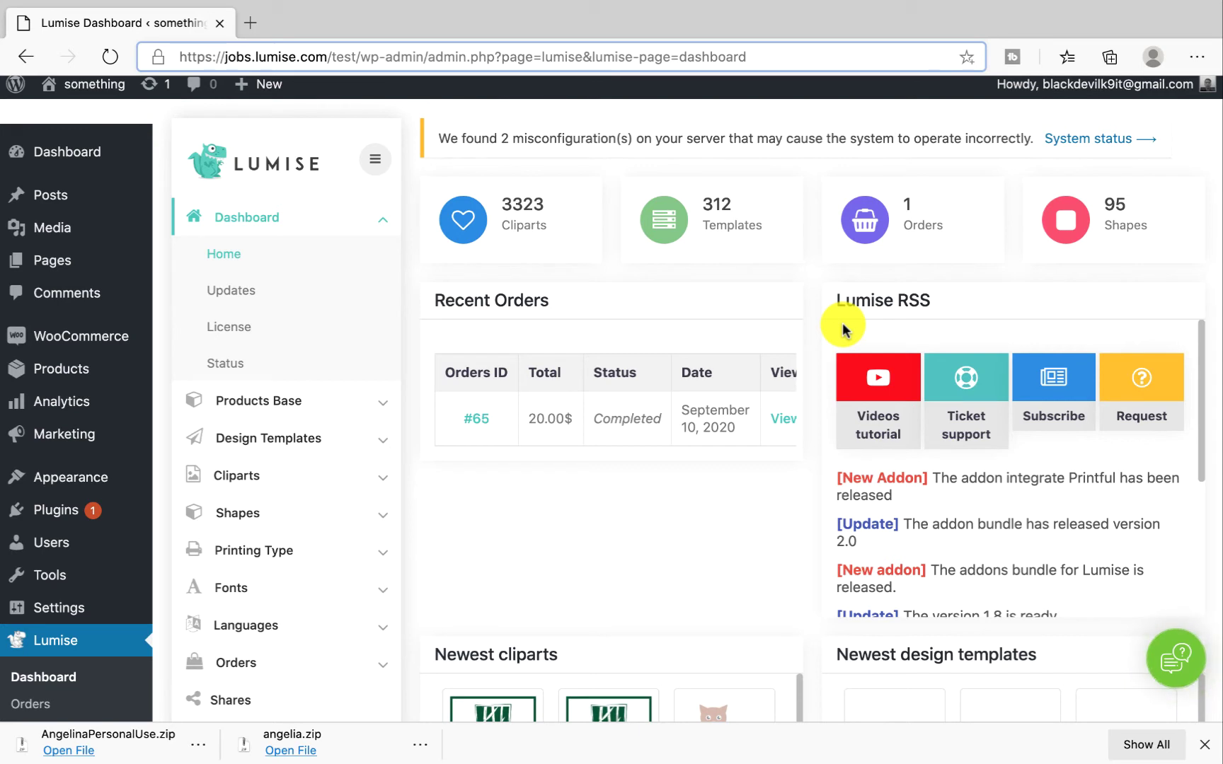
- Add Vietnamese from Languages > Add New Language by searching 'viet' and confirming creation
{"action": "left_click", "coordinate": [246, 625]}
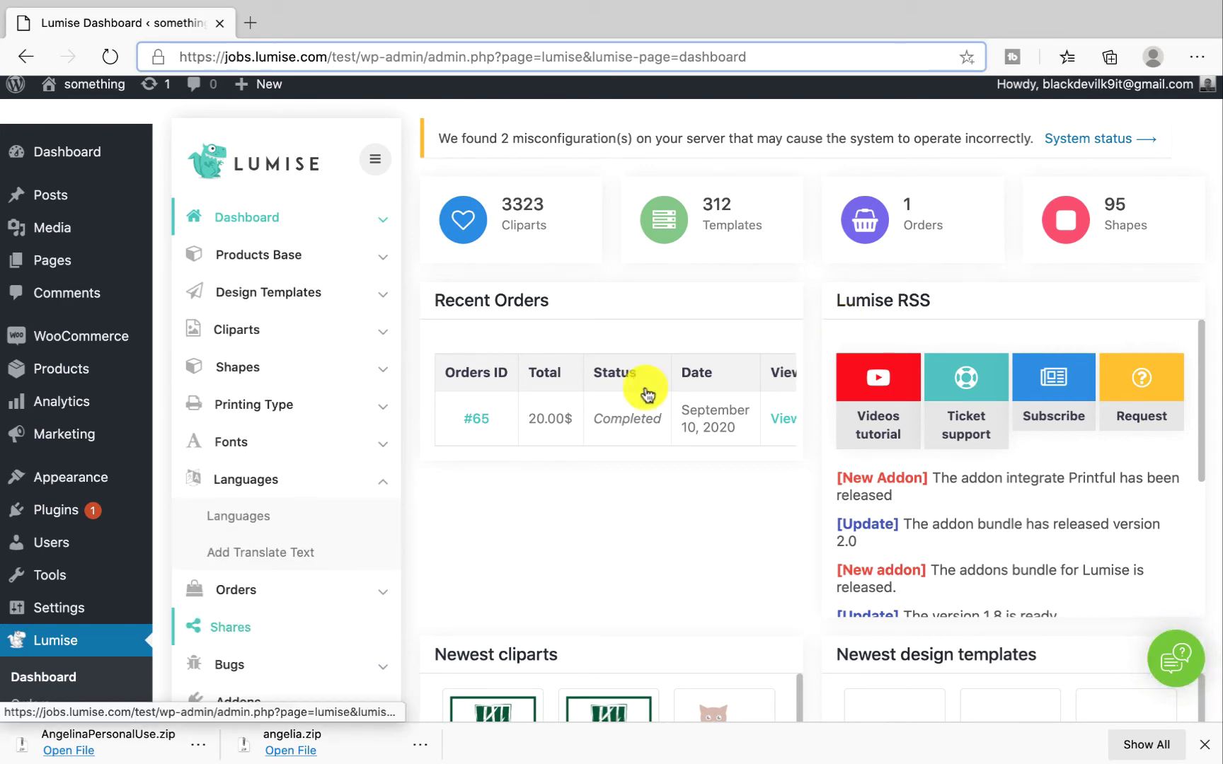
{"action": "left_click", "coordinate": [257, 518]}
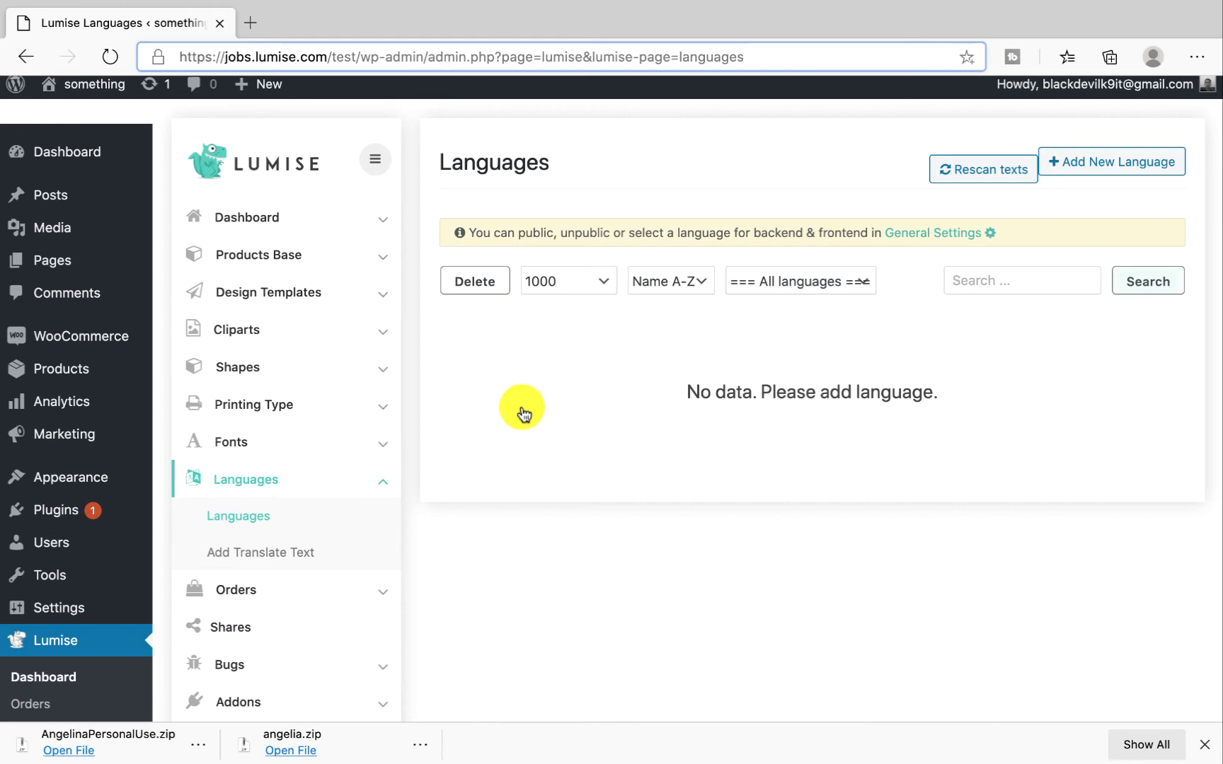
{"action": "left_click", "coordinate": [1124, 177]}
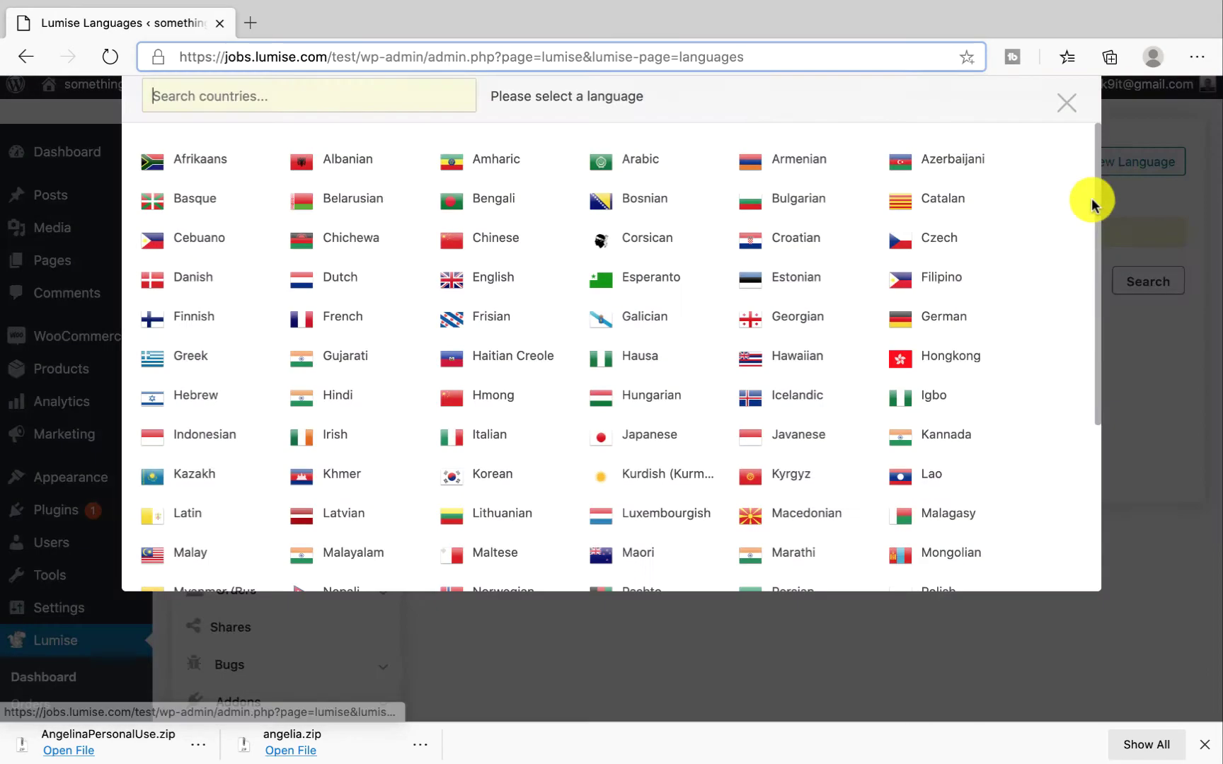
{"action": "scroll", "coordinate": [830, 465], "scroll_direction": "down", "scroll_amount": 1}
{"action": "scroll", "coordinate": [830, 465], "scroll_direction": "down", "scroll_amount": 4}
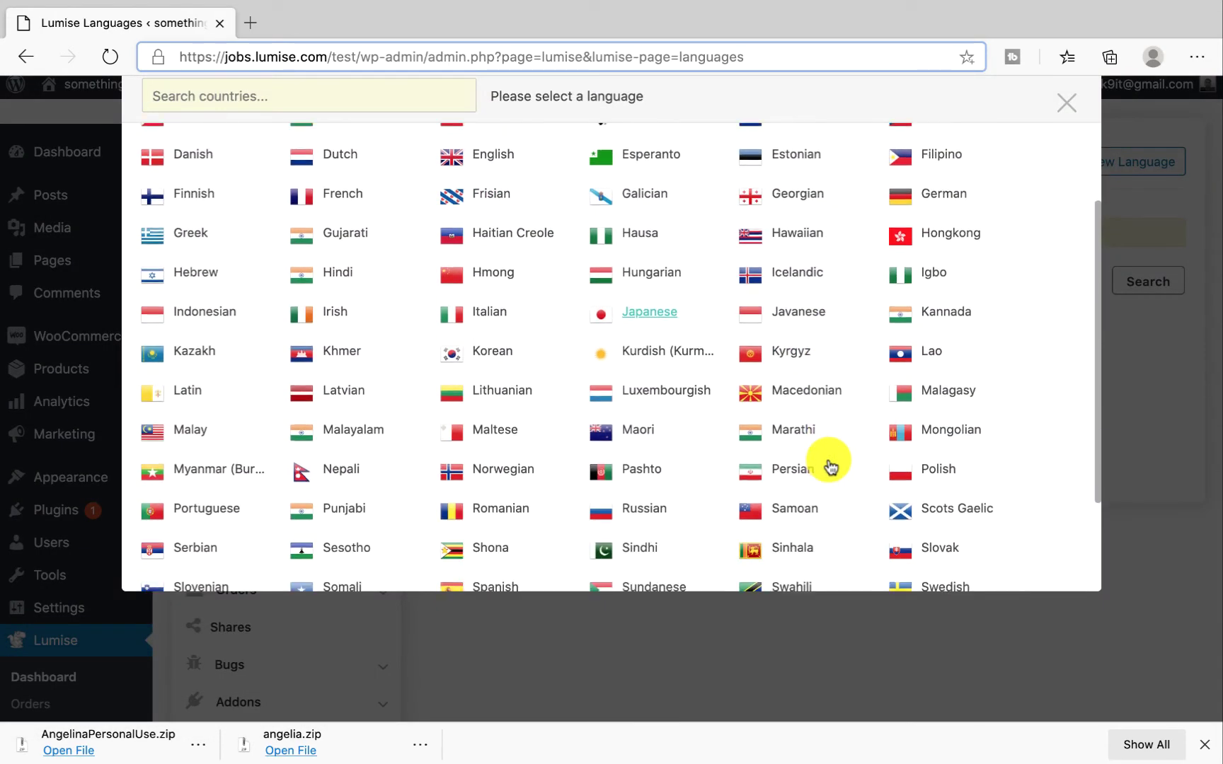
{"action": "scroll", "coordinate": [827, 464], "scroll_direction": "down", "scroll_amount": 1}
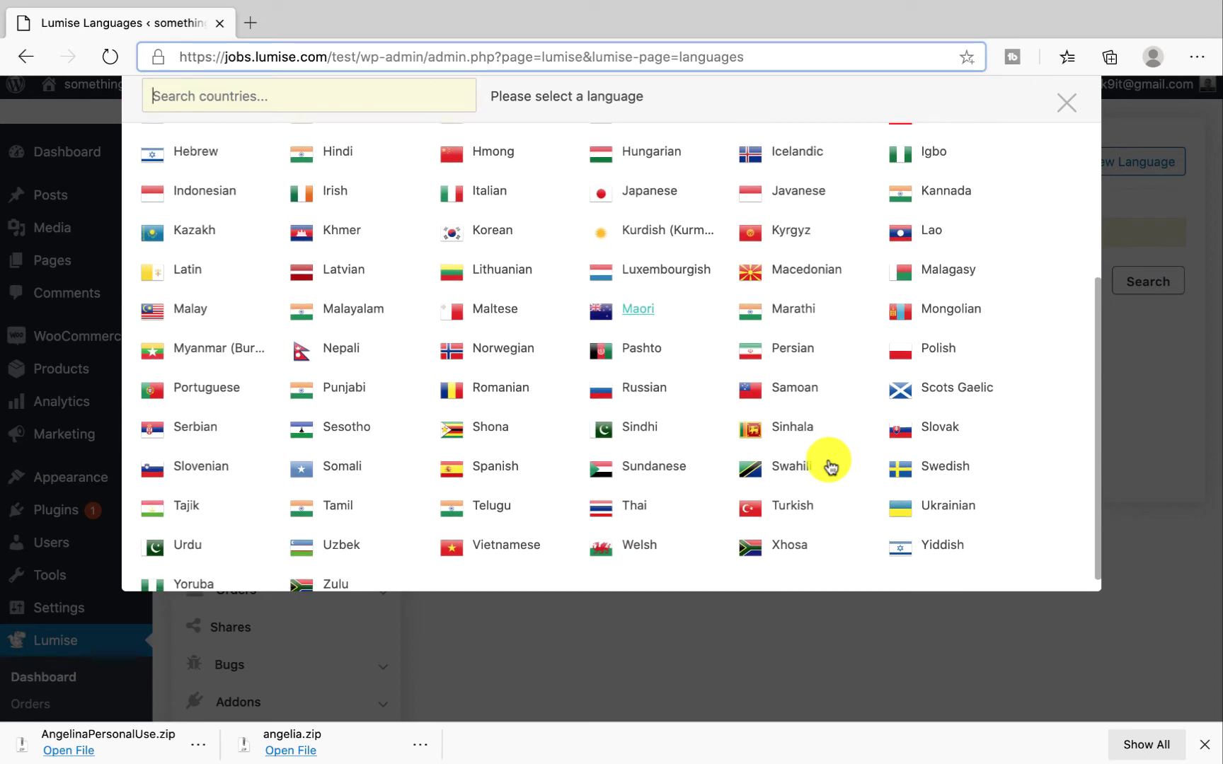
{"action": "scroll", "coordinate": [817, 460], "scroll_direction": "up", "scroll_amount": 6}
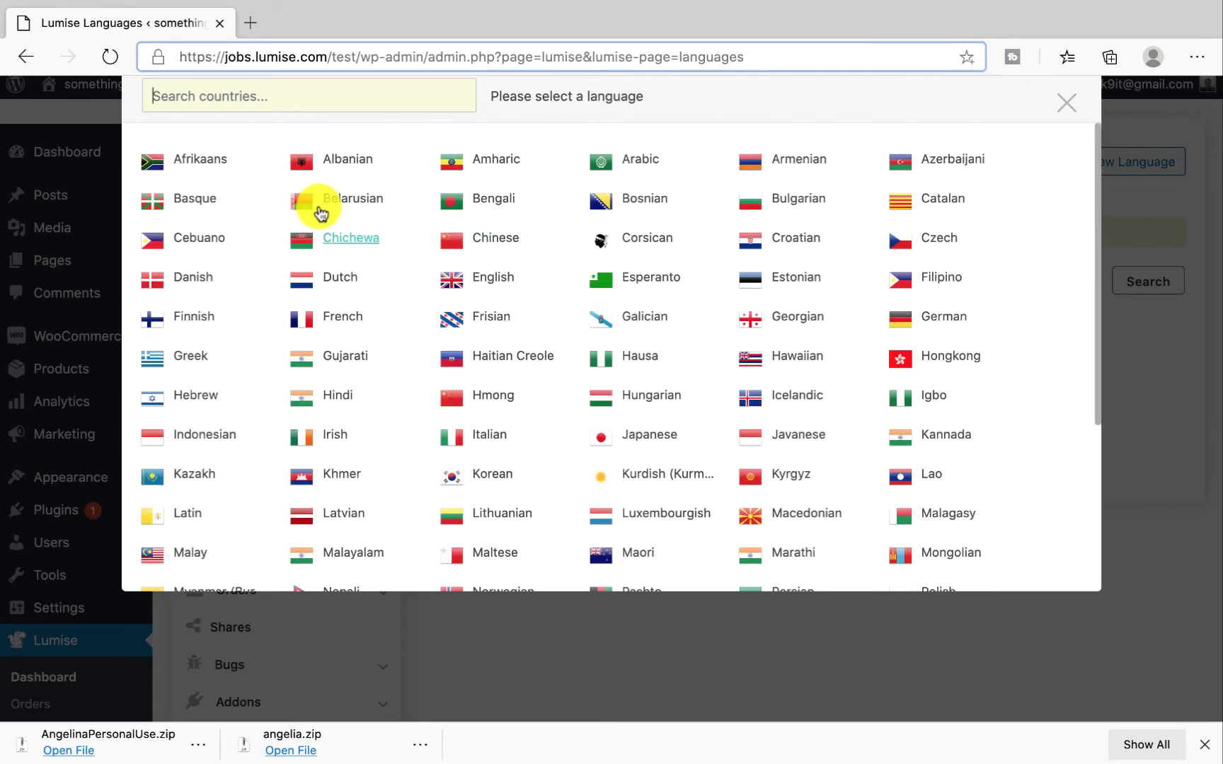
{"action": "type", "text": "v"}
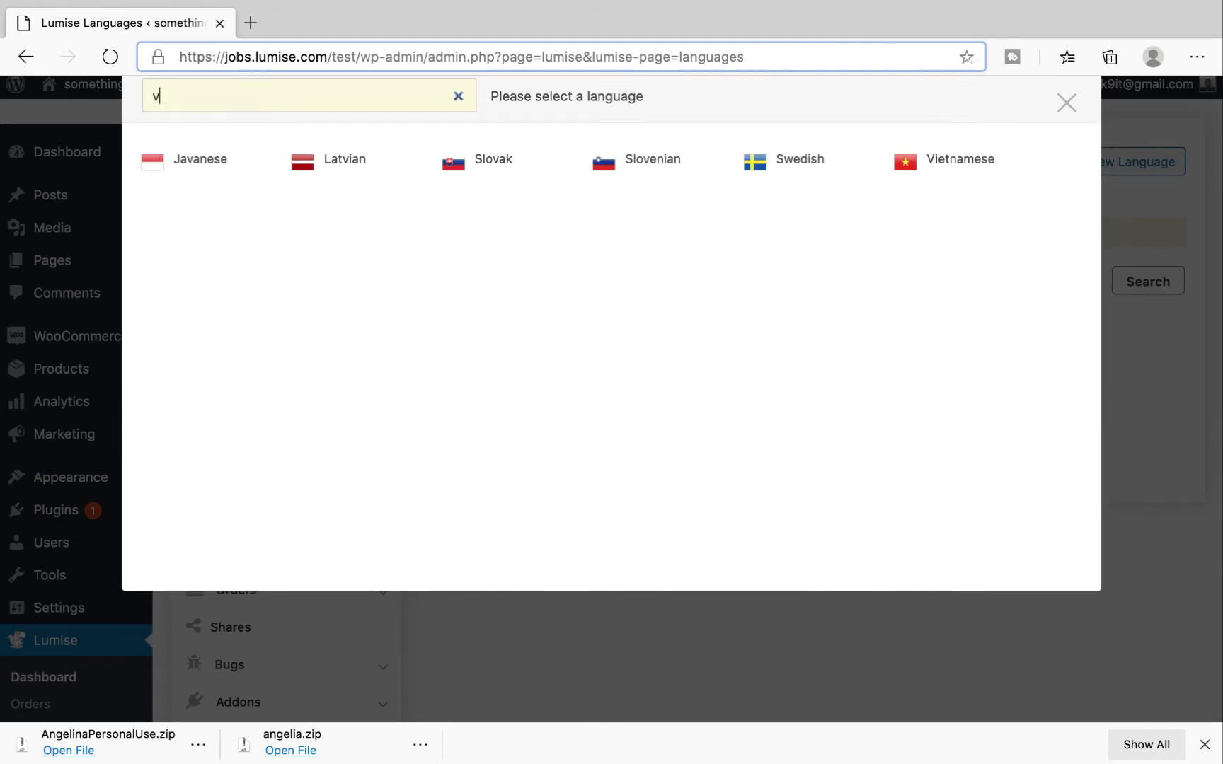
{"action": "type", "text": "iet"}
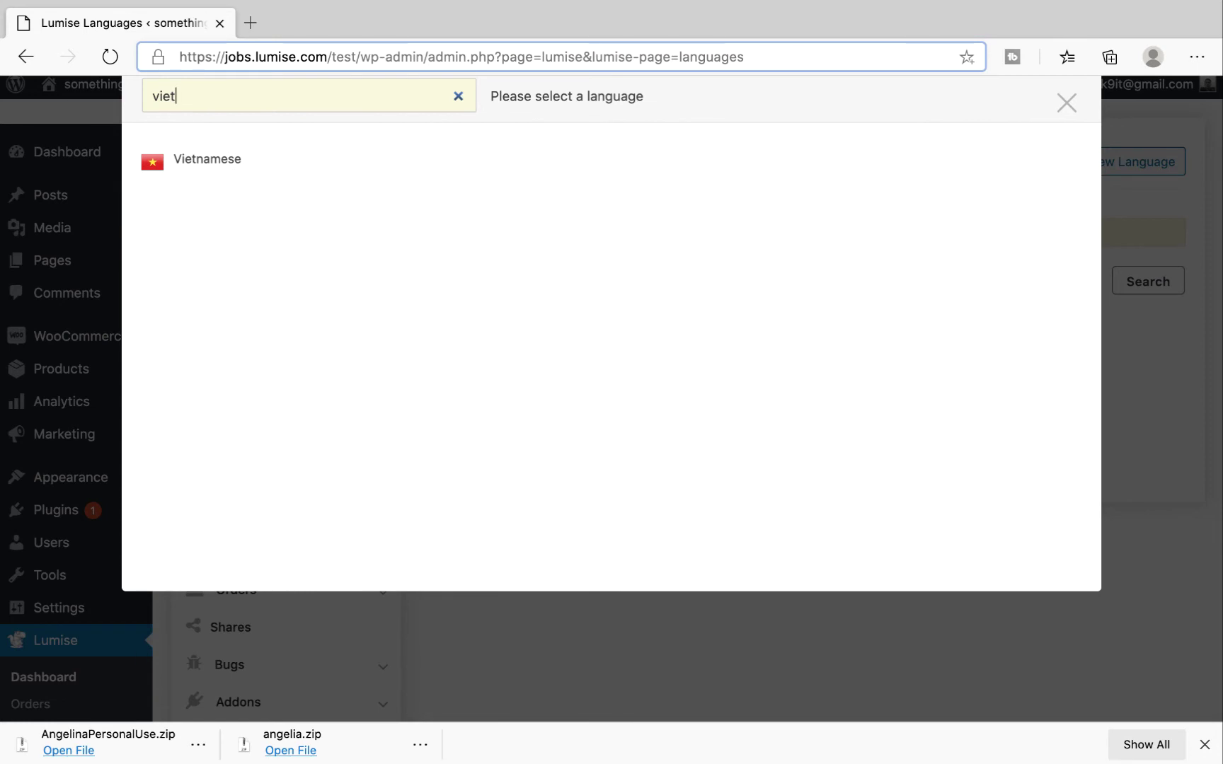
{"action": "left_click", "coordinate": [188, 163]}
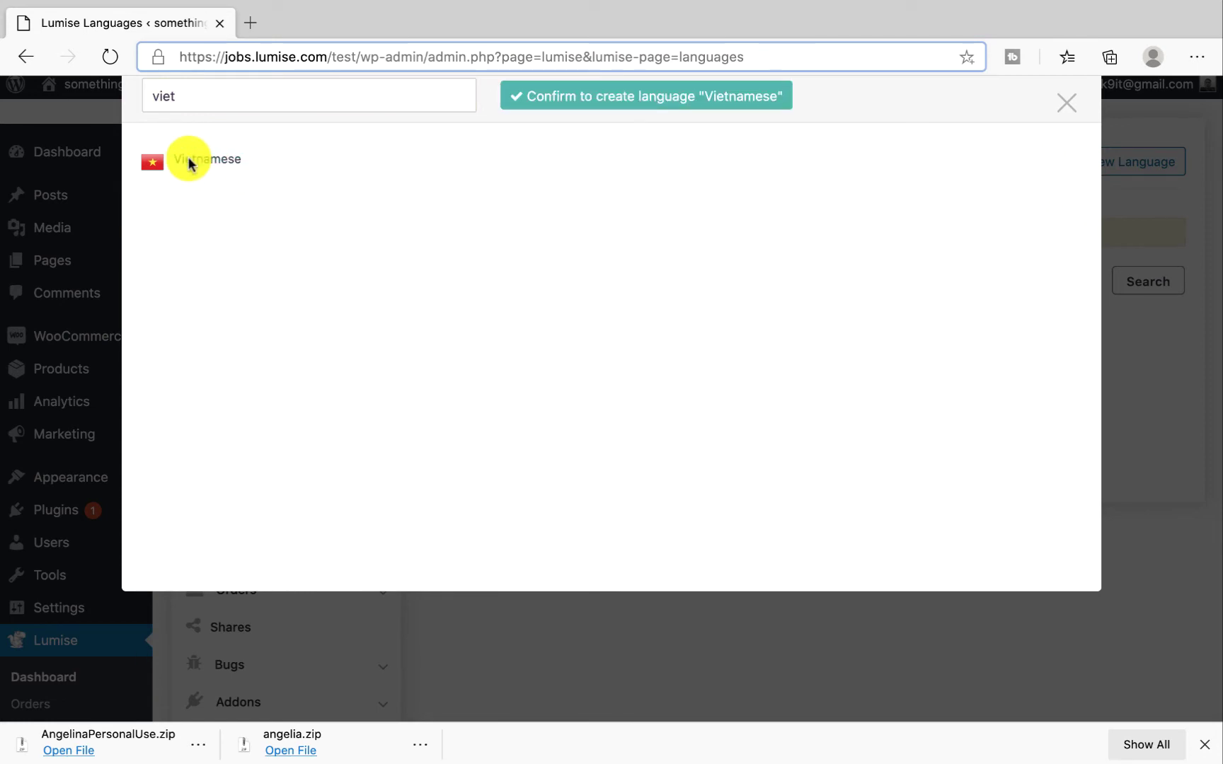
{"action": "left_click", "coordinate": [626, 99]}
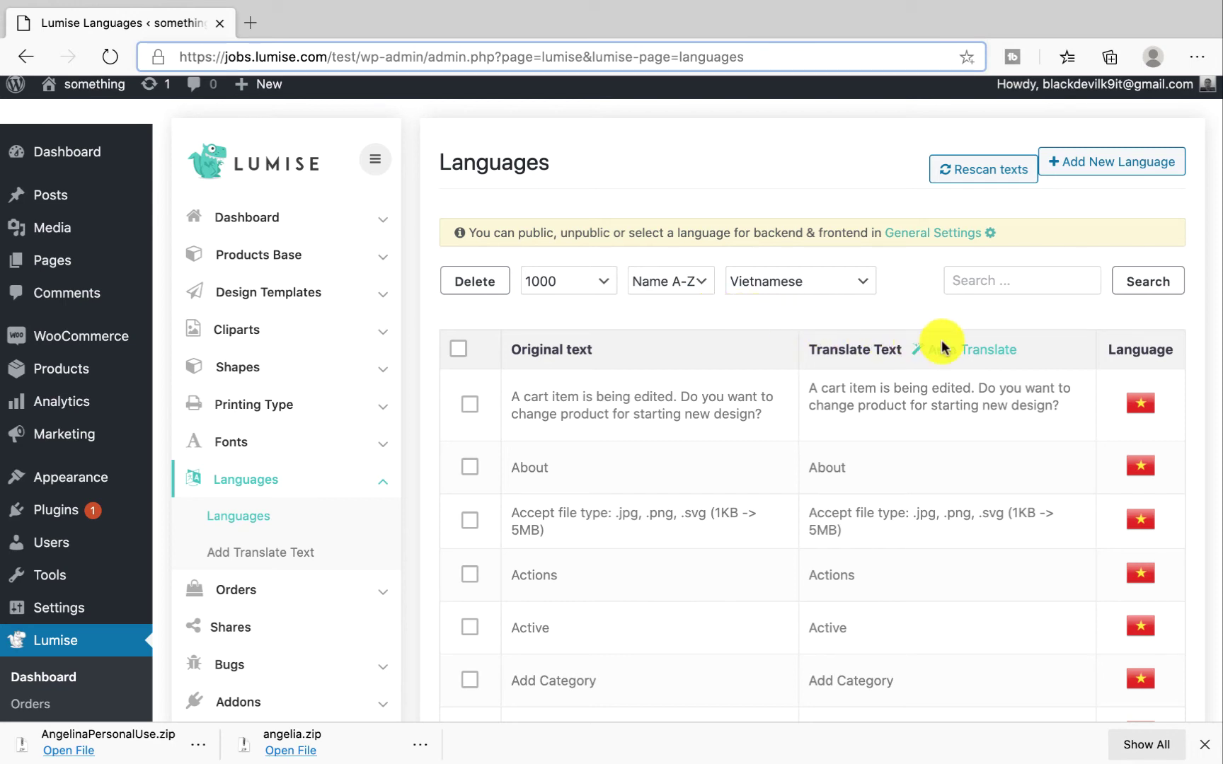
- Auto-translate all original texts into Vietnamese and scroll through the results
{"action": "left_click", "coordinate": [985, 350]}
{"action": "scroll", "coordinate": [760, 365], "scroll_direction": "down", "scroll_amount": 2}
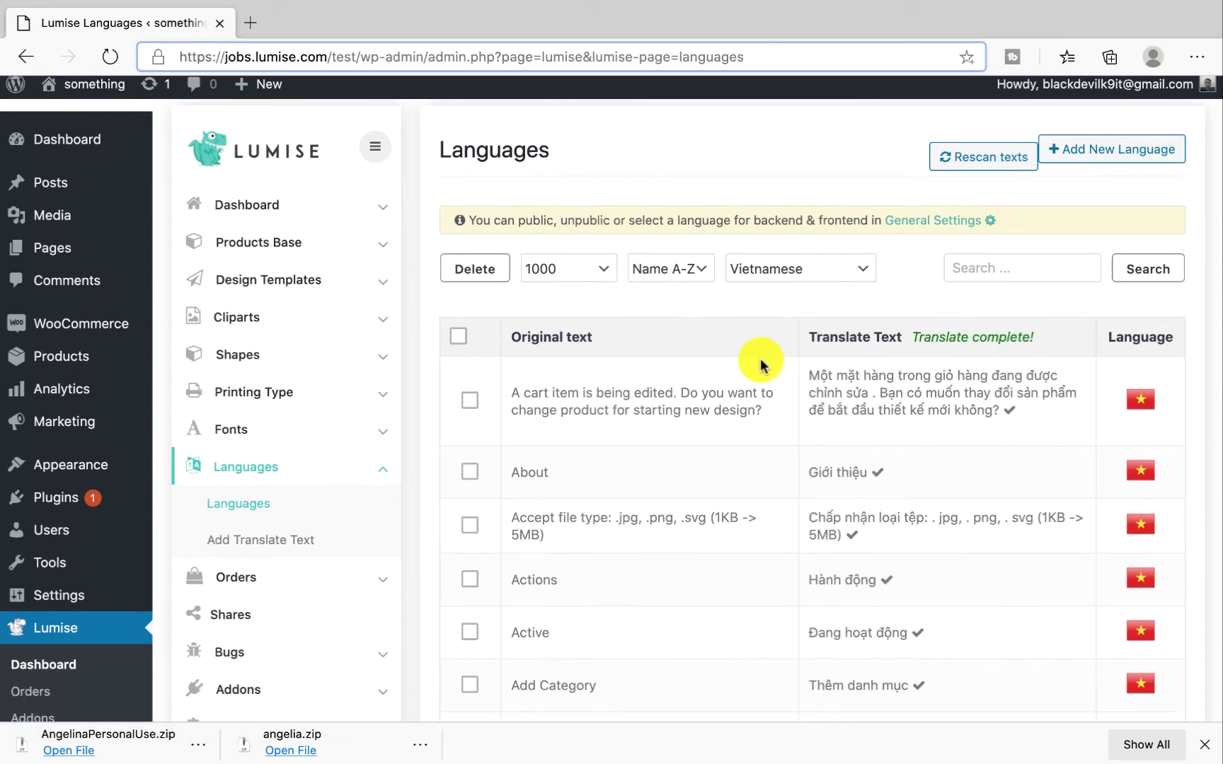
{"action": "scroll", "coordinate": [760, 364], "scroll_direction": "down", "scroll_amount": 2}
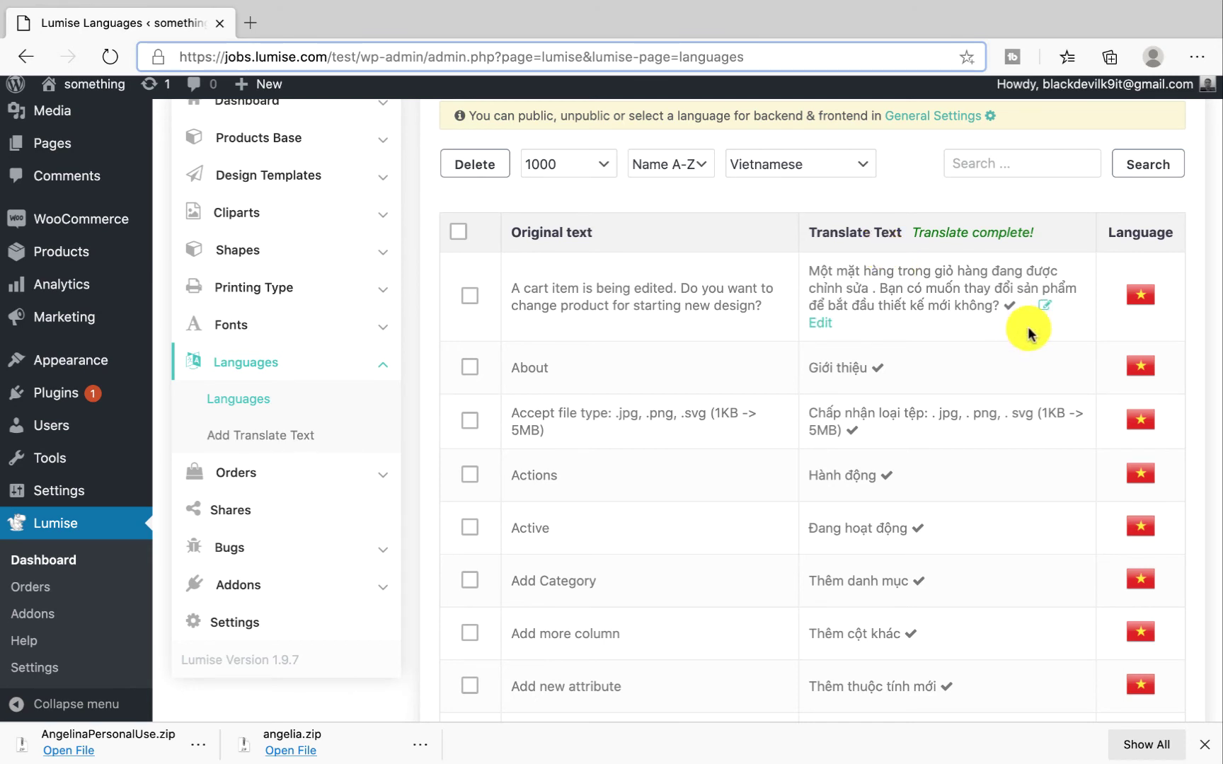
{"action": "scroll", "coordinate": [1028, 332], "scroll_direction": "down", "scroll_amount": 1}
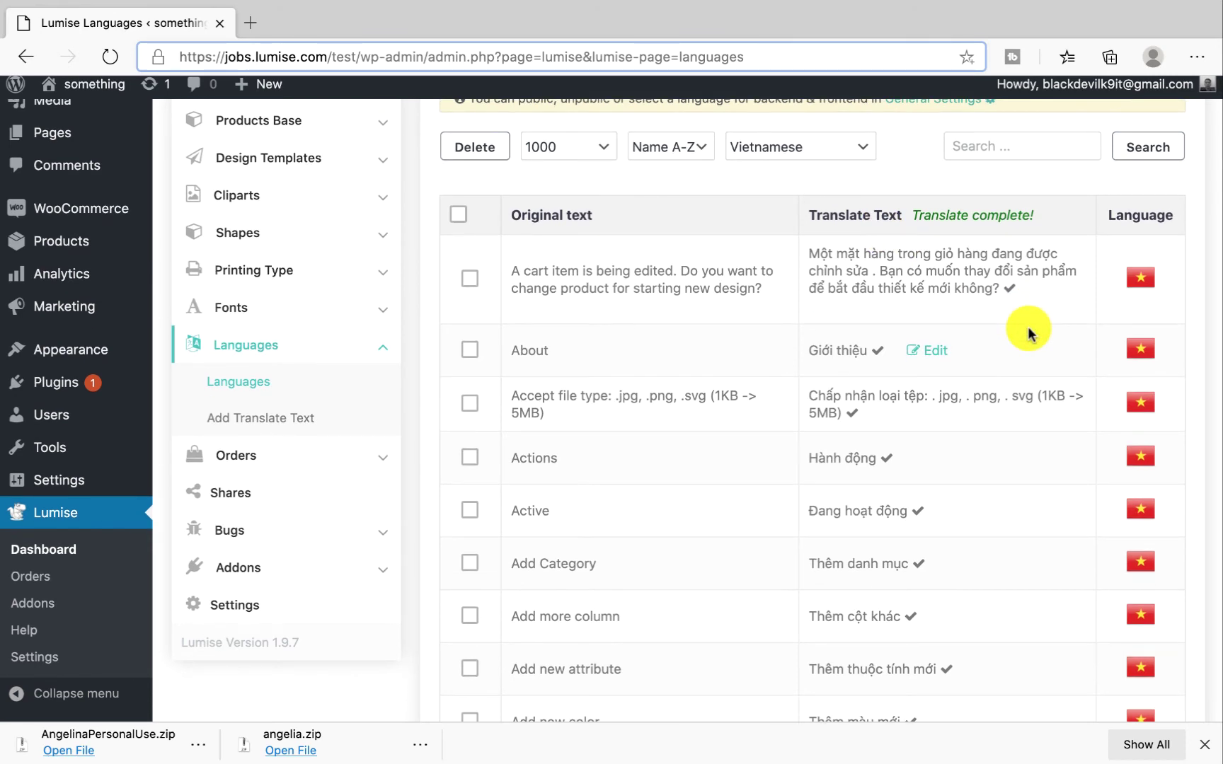
{"action": "scroll", "coordinate": [1027, 332], "scroll_direction": "down", "scroll_amount": 1}
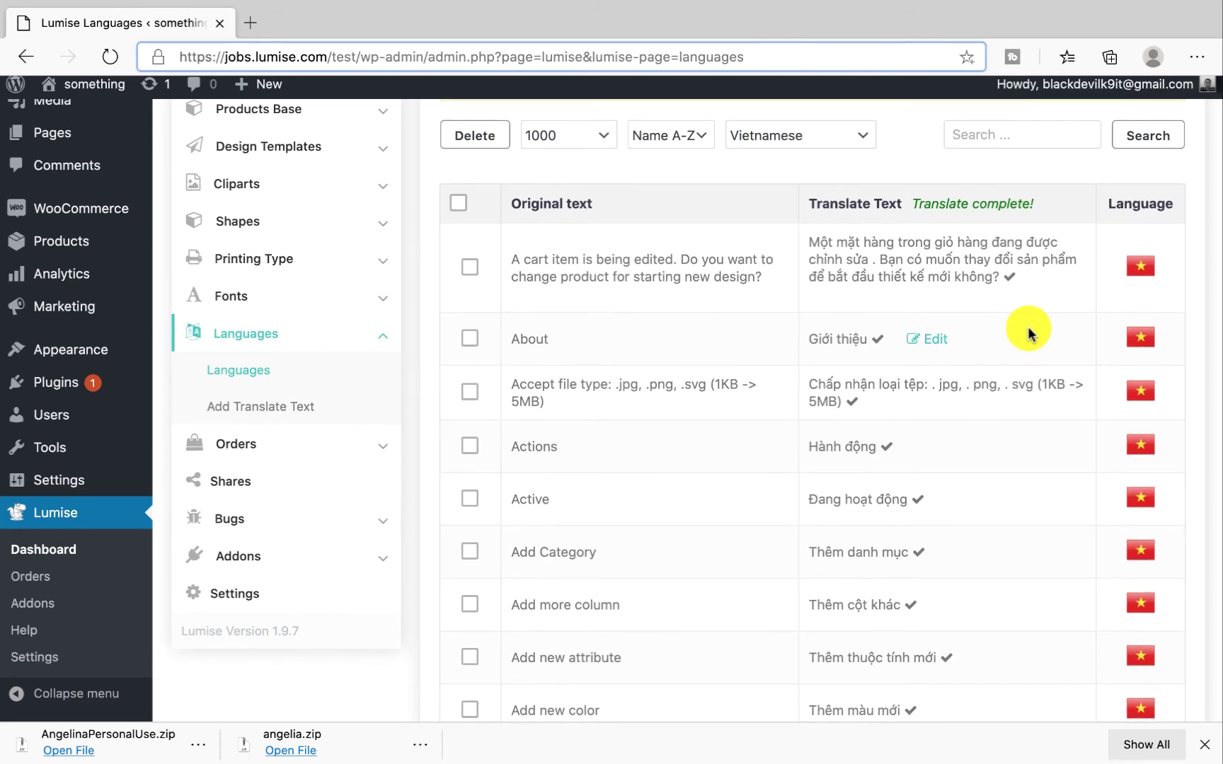
{"action": "scroll", "coordinate": [1027, 332], "scroll_direction": "down", "scroll_amount": 2}
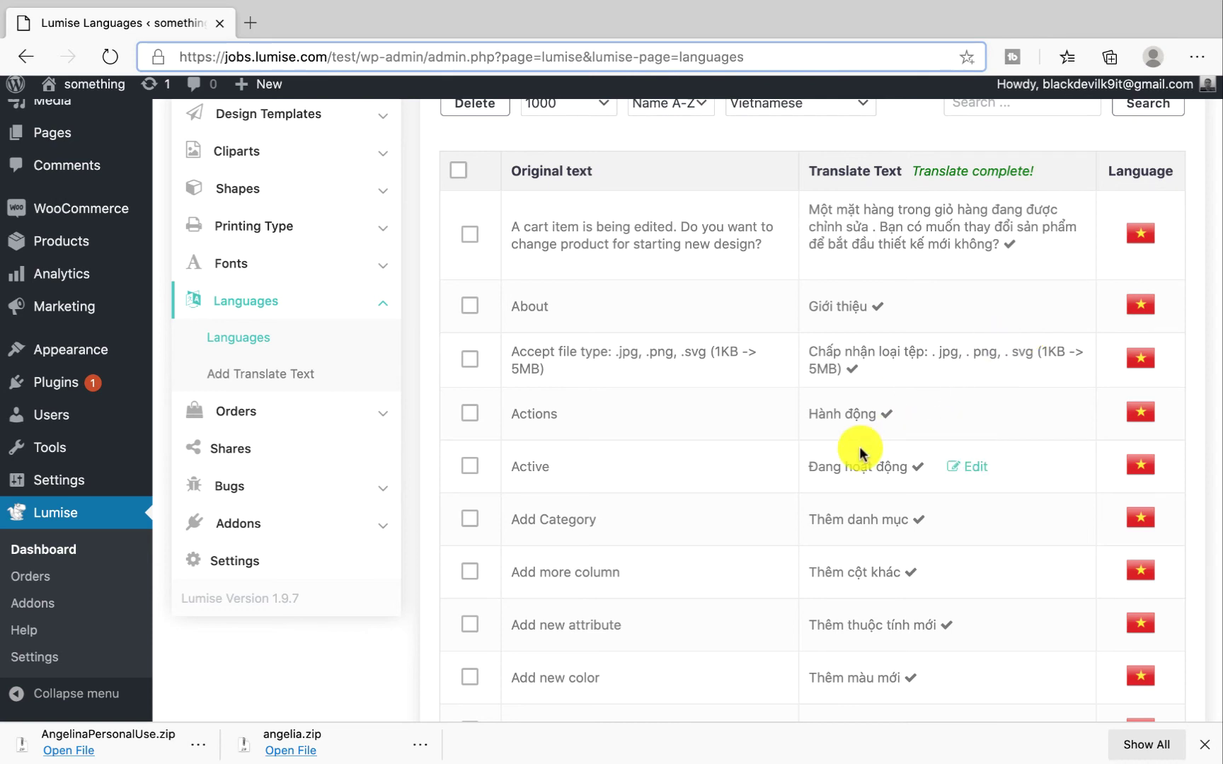
{"action": "scroll", "coordinate": [861, 450], "scroll_direction": "down", "scroll_amount": 2}
{"action": "scroll", "coordinate": [860, 450], "scroll_direction": "down", "scroll_amount": 2}
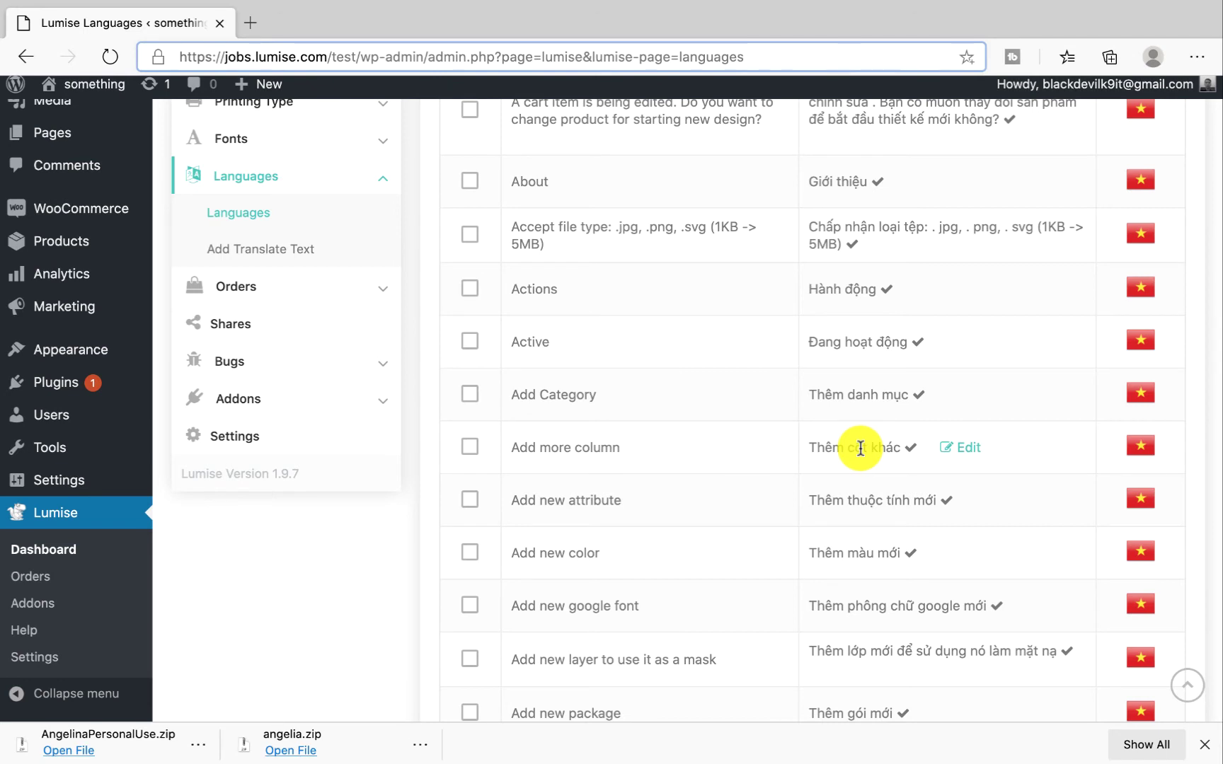
- Accept the Vietnamese translation of 'Add more column' unchanged and go to General Settings
{"action": "left_click", "coordinate": [971, 448]}
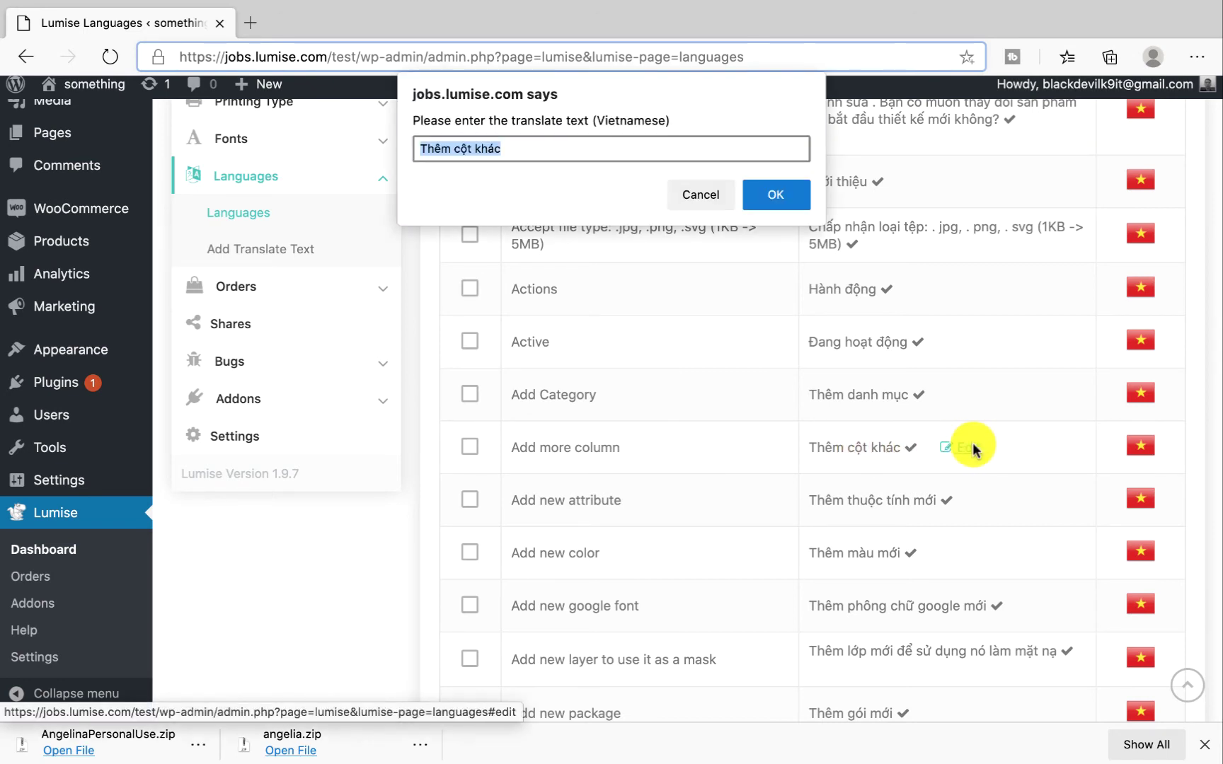
{"action": "key", "text": "Return"}
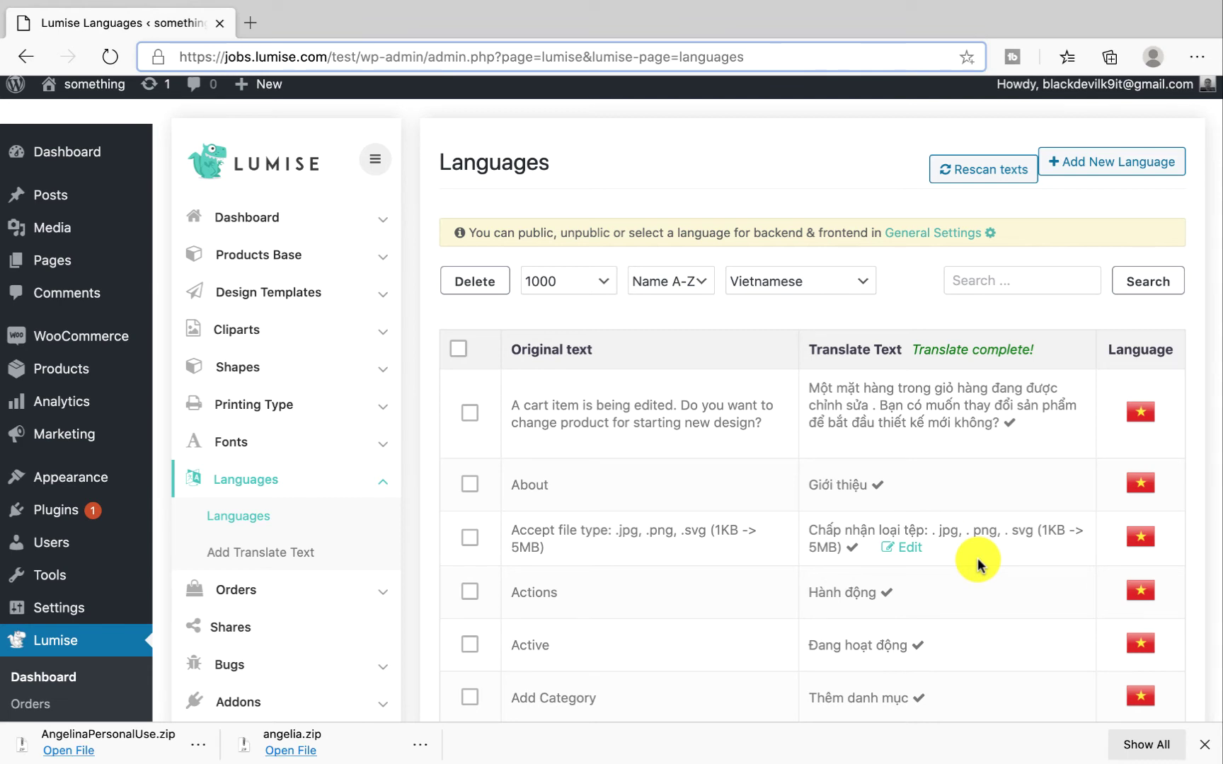
{"action": "left_click", "coordinate": [953, 240]}
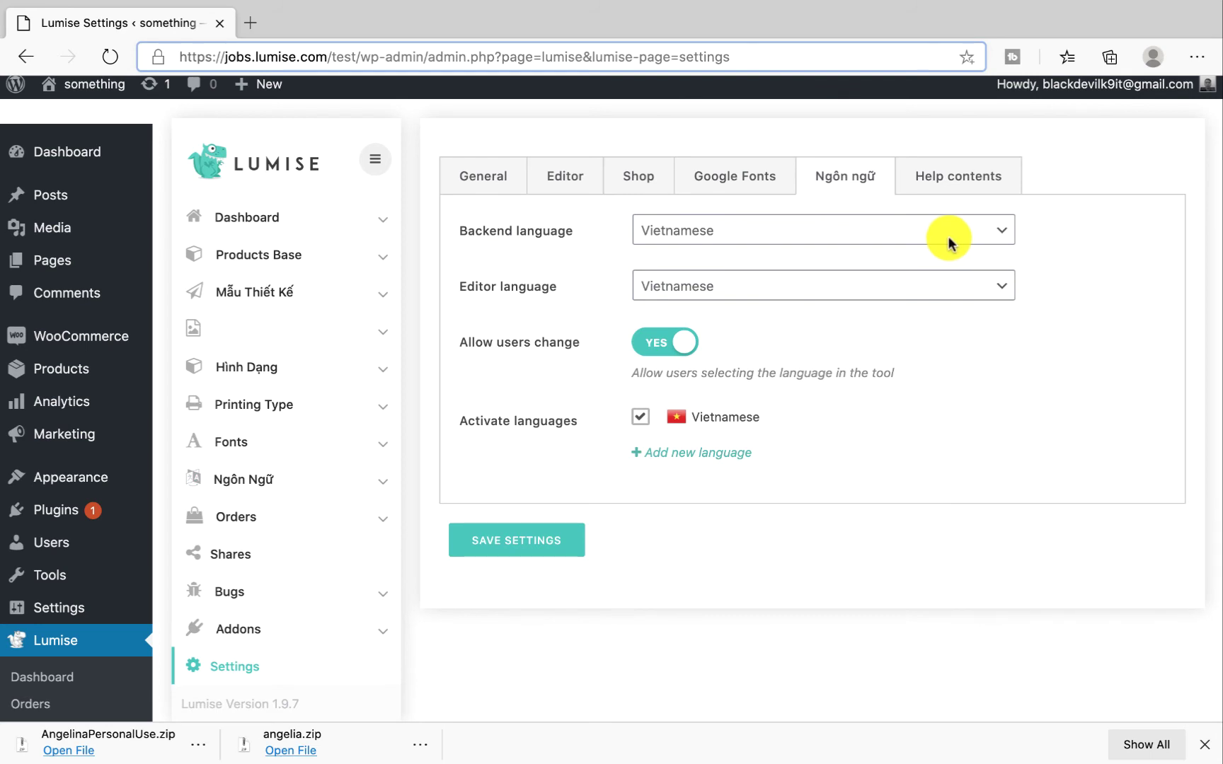
- Set both Backend and Editor language to Vietnamese and save the settings
{"action": "left_click", "coordinate": [872, 241]}
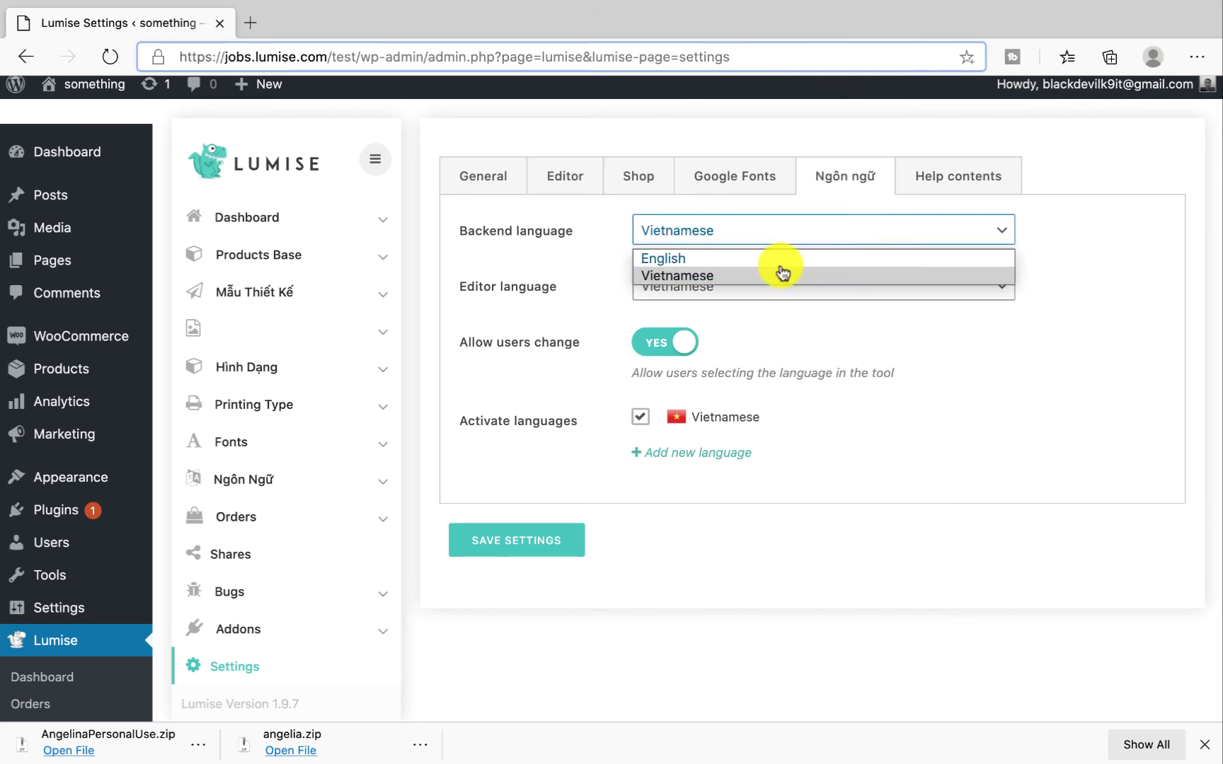
{"action": "left_click", "coordinate": [749, 278]}
{"action": "left_click", "coordinate": [750, 289]}
{"action": "left_click", "coordinate": [740, 320]}
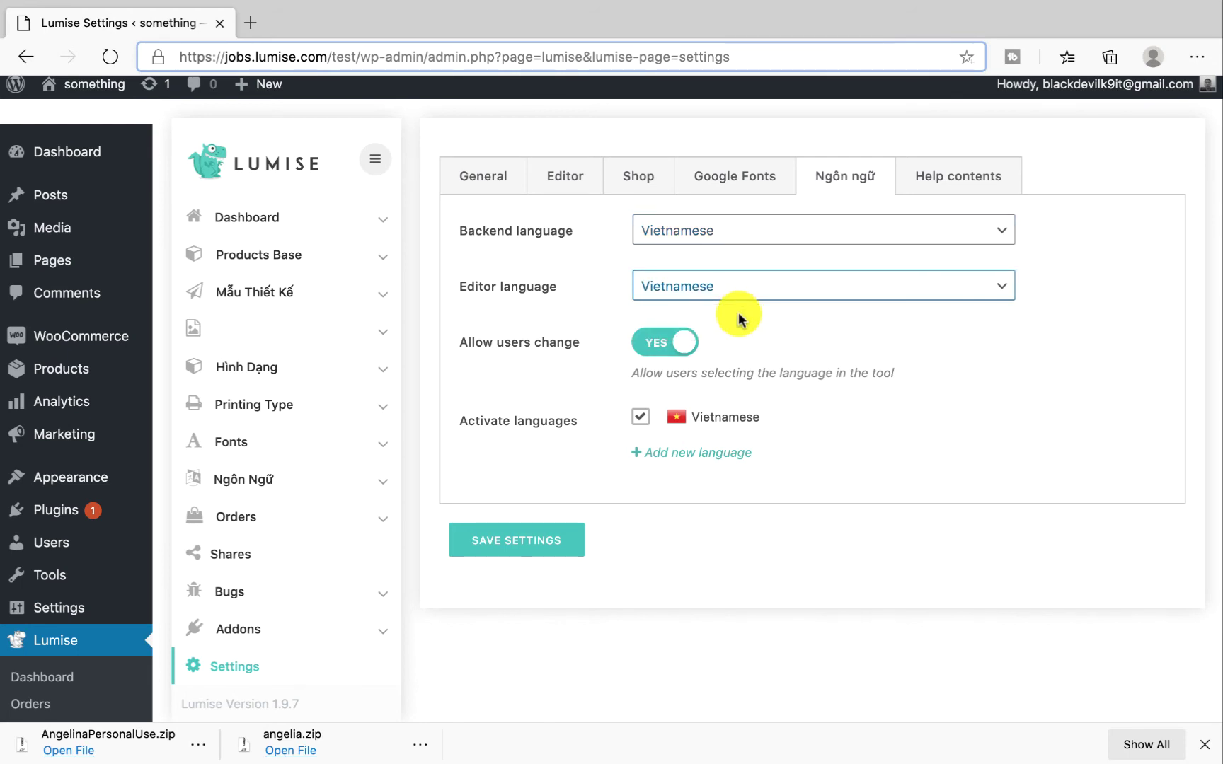
{"action": "left_click", "coordinate": [546, 537]}
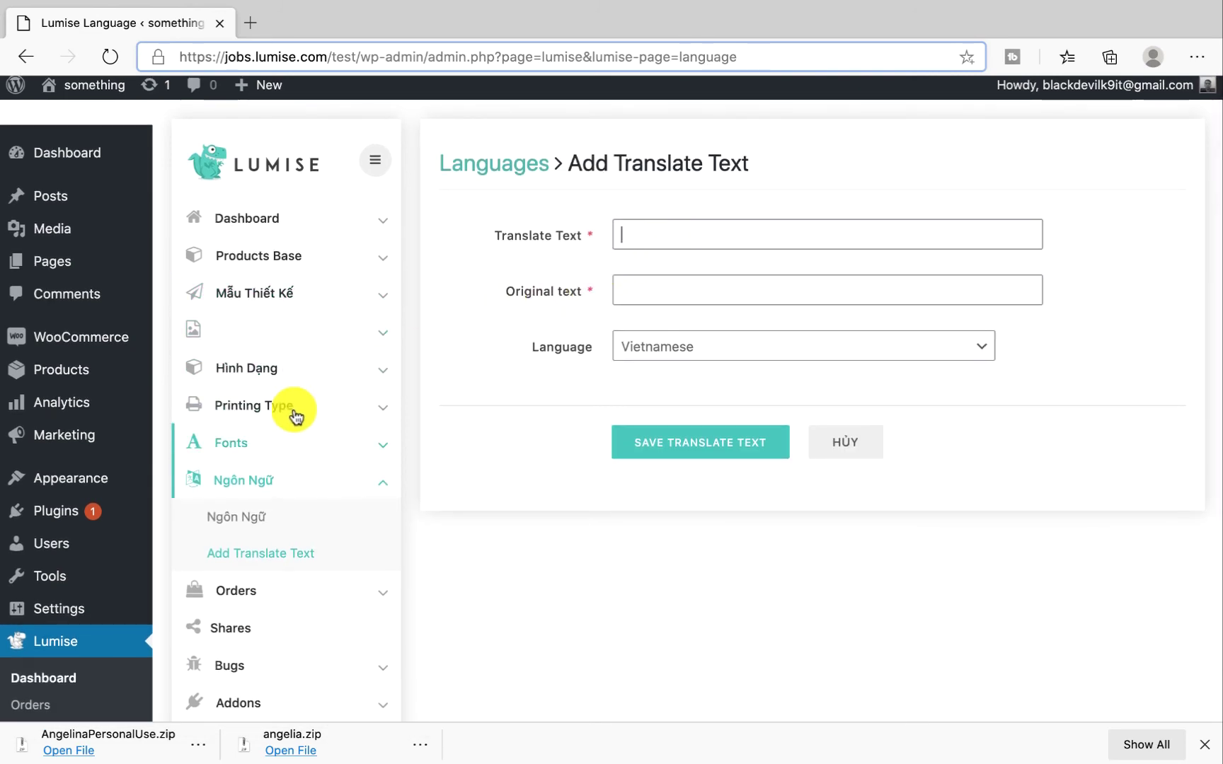
- Save 'Phông Chữ' as the Vietnamese translation of the original text 'Fonts'
{"action": "left_click", "coordinate": [658, 240]}
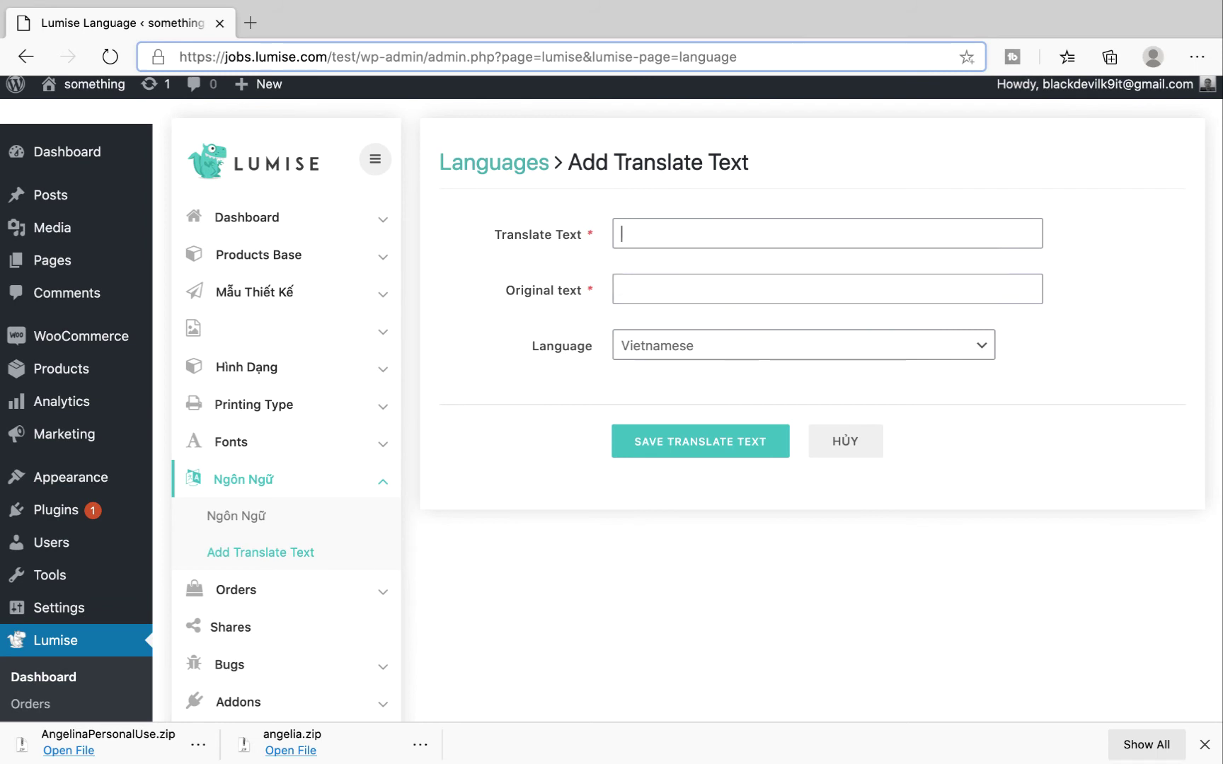
{"action": "type", "text": "Phông Chữ"}
{"action": "left_click", "coordinate": [714, 281]}
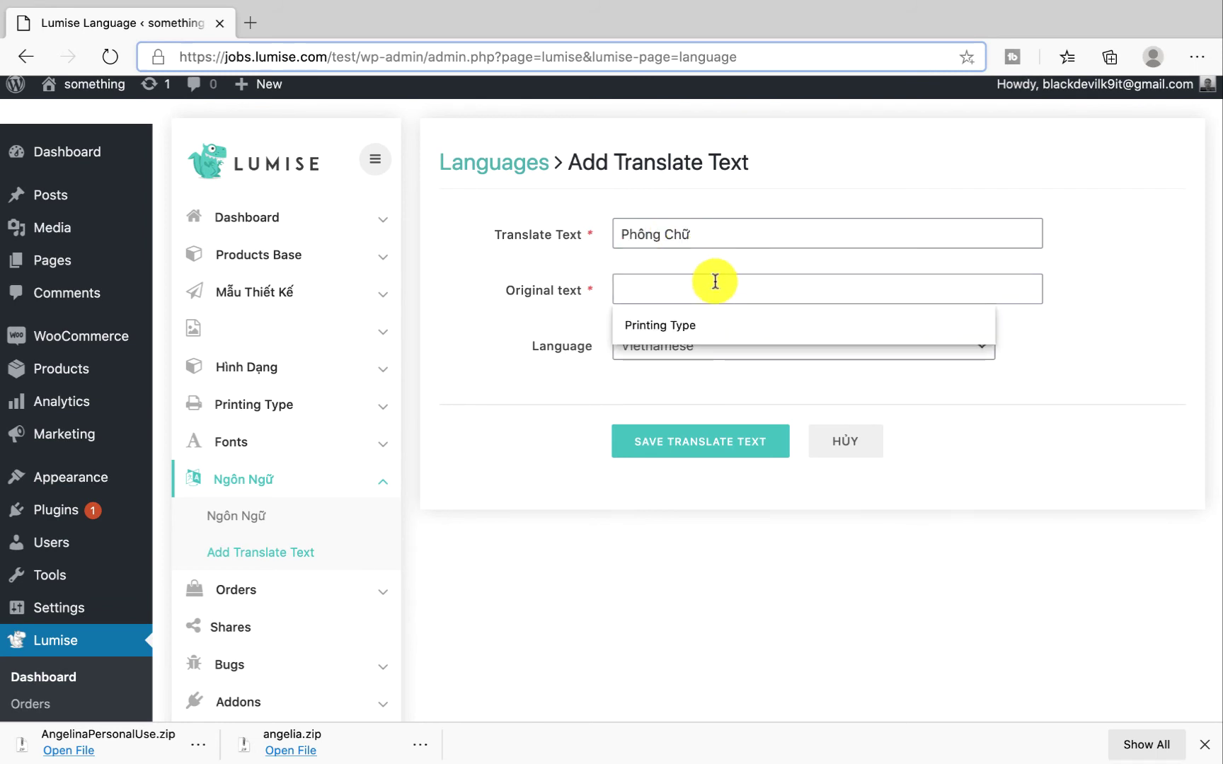
{"action": "type", "text": "Fonts"}
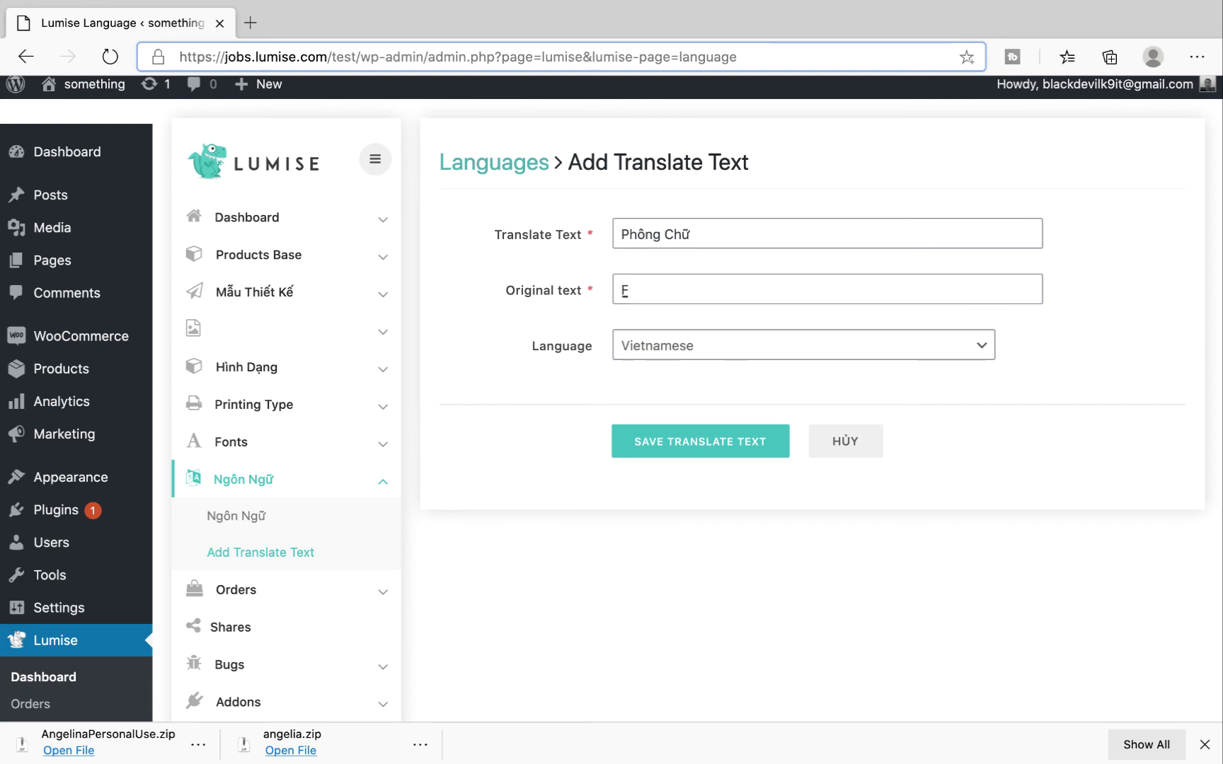
{"action": "left_click", "coordinate": [715, 450]}
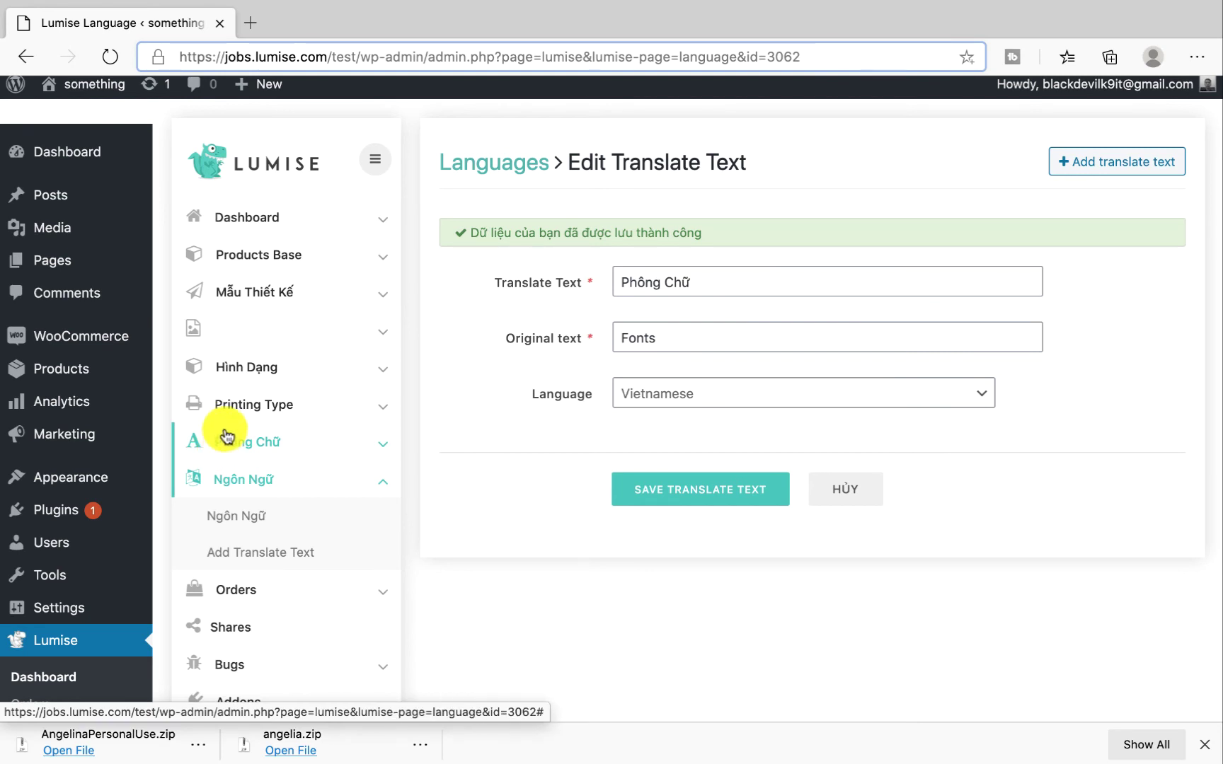
{"action": "scroll", "coordinate": [674, 322], "scroll_direction": "down", "scroll_amount": 1}
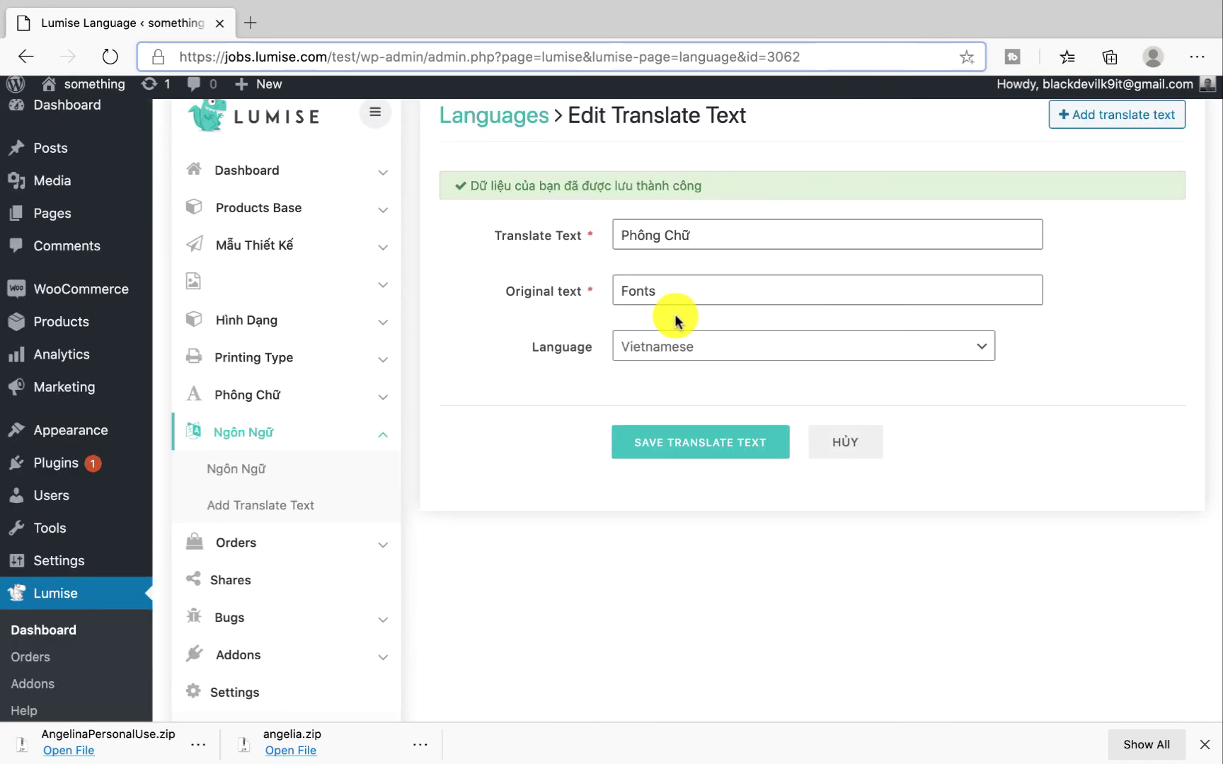
{"action": "scroll", "coordinate": [674, 322], "scroll_direction": "up", "scroll_amount": 1}
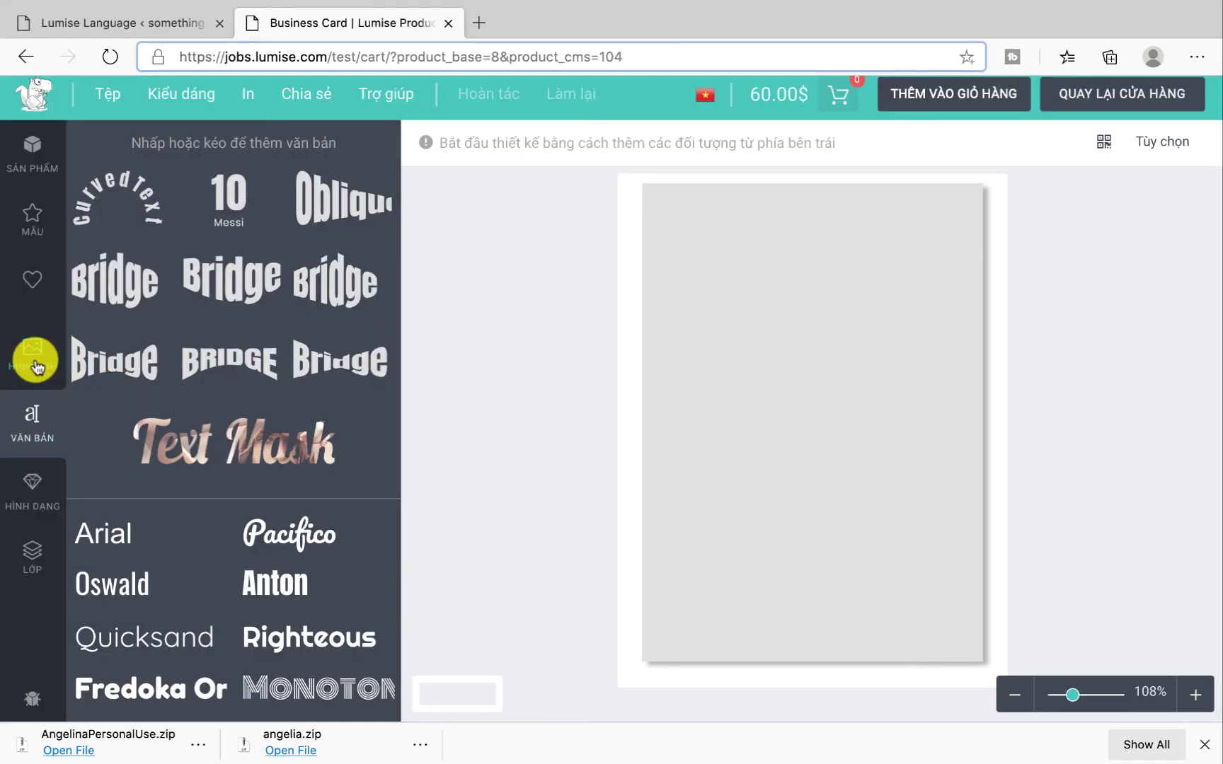
- Switch the Business Card designer language to English, then back to Vietnamese
{"action": "left_click", "coordinate": [37, 366]}
{"action": "left_click", "coordinate": [32, 152]}
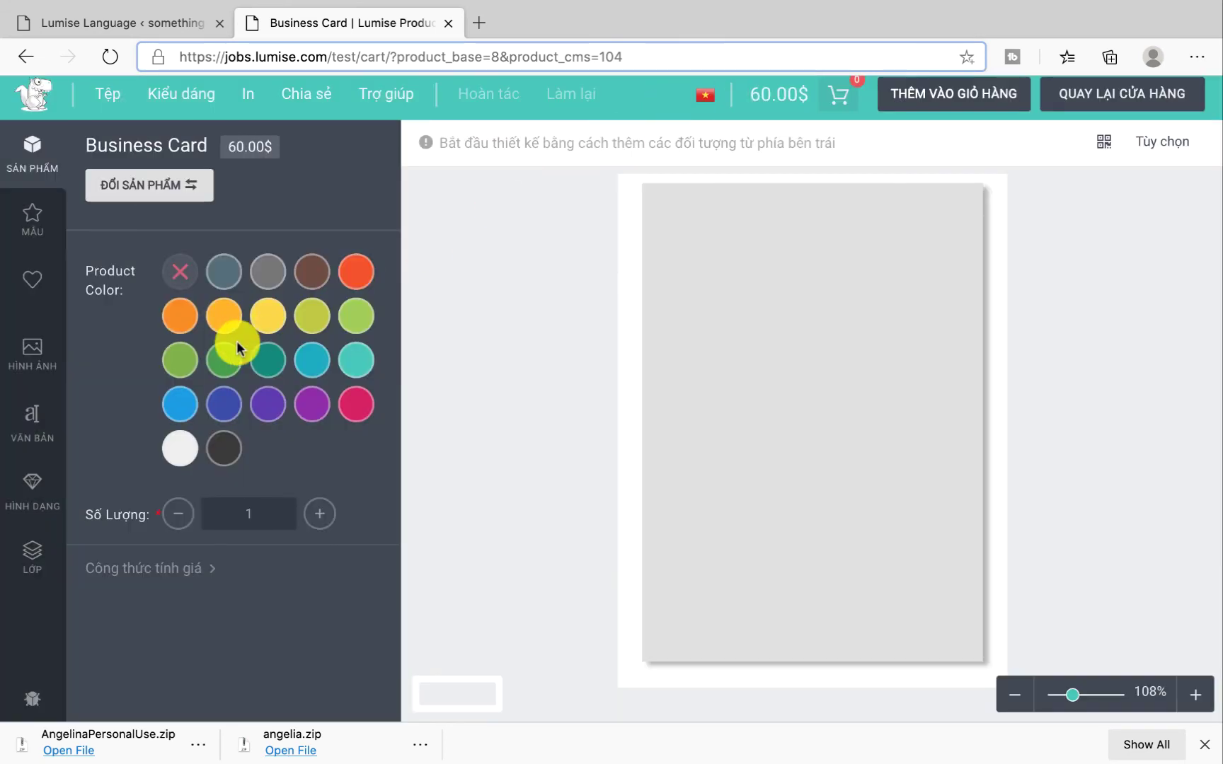
{"action": "left_click", "coordinate": [705, 99]}
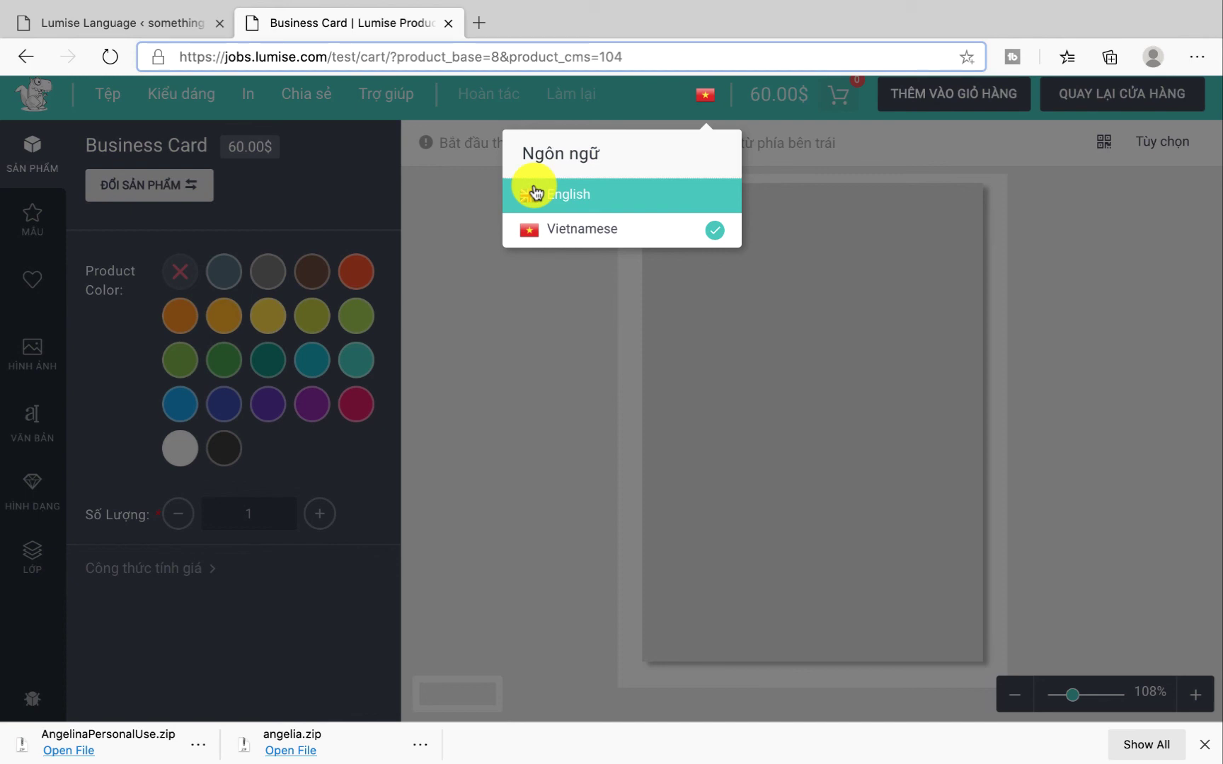
{"action": "left_click", "coordinate": [535, 193]}
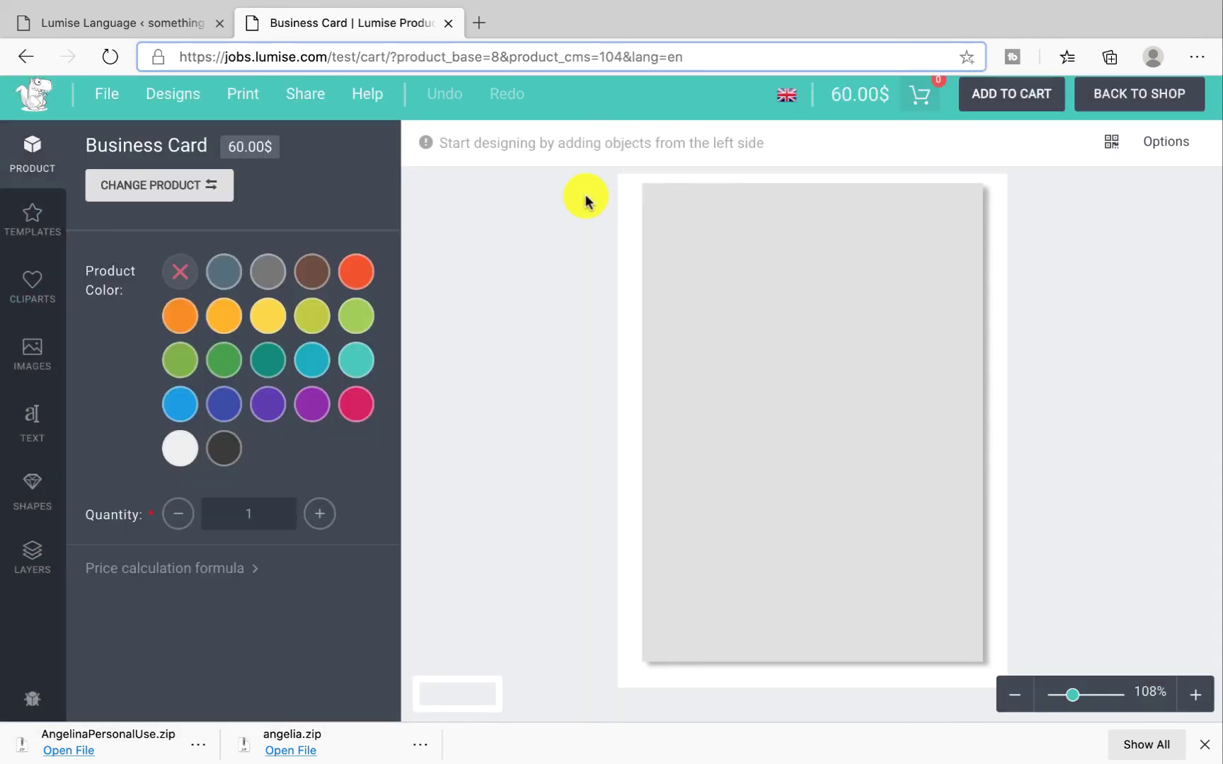
{"action": "left_click", "coordinate": [784, 99]}
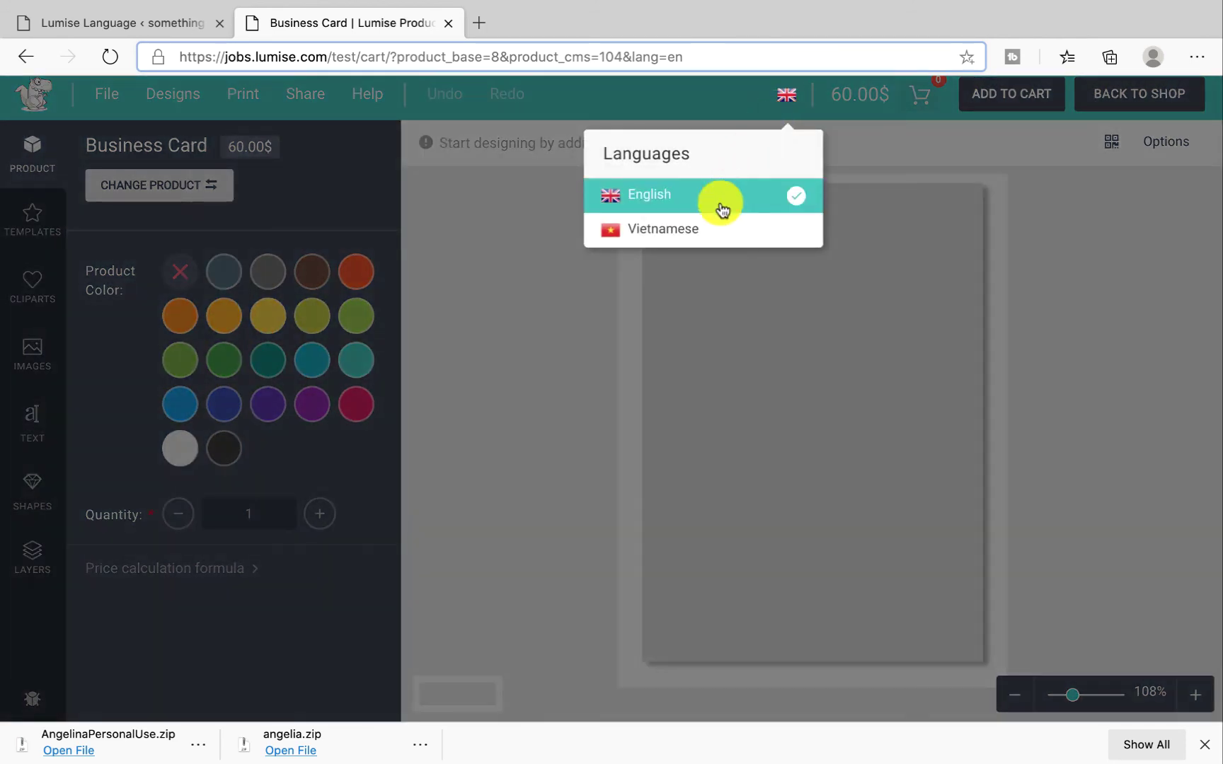
{"action": "left_click", "coordinate": [714, 219]}
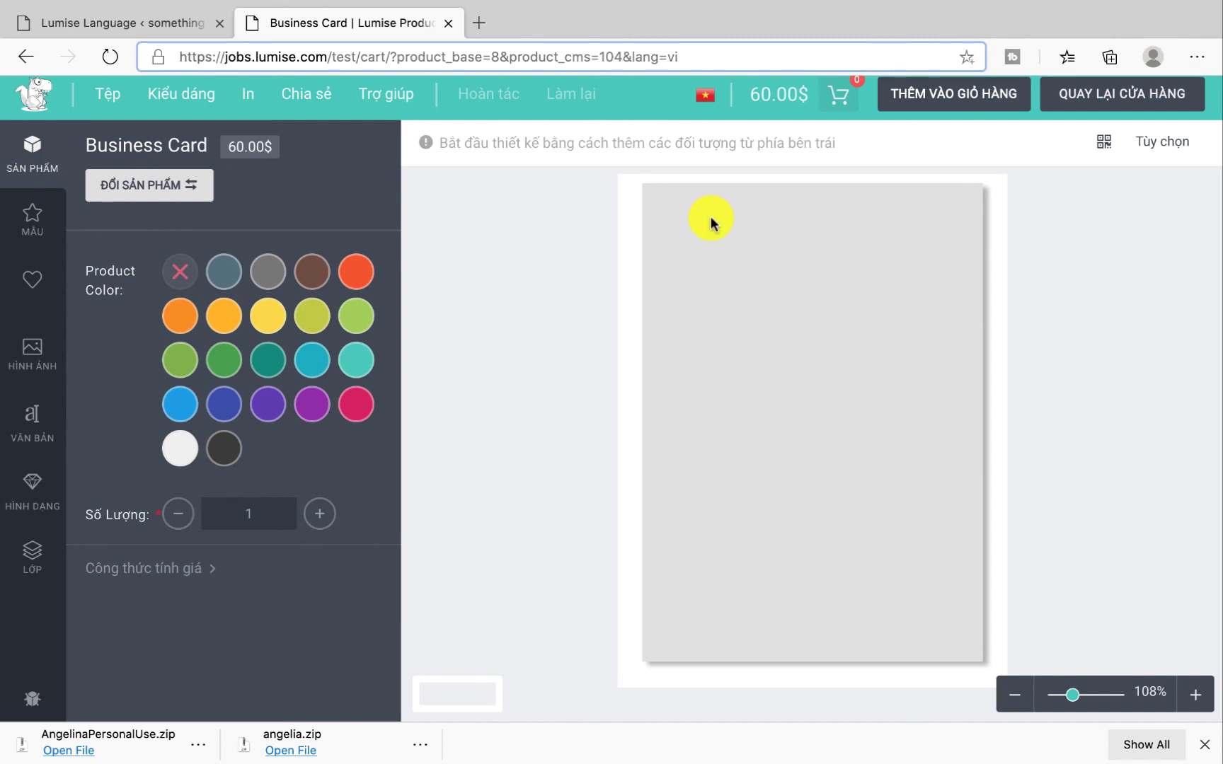
- Browse the Shapes, Images, Cliparts and Product panels, then open and close My Designs
{"action": "left_click", "coordinate": [32, 488]}
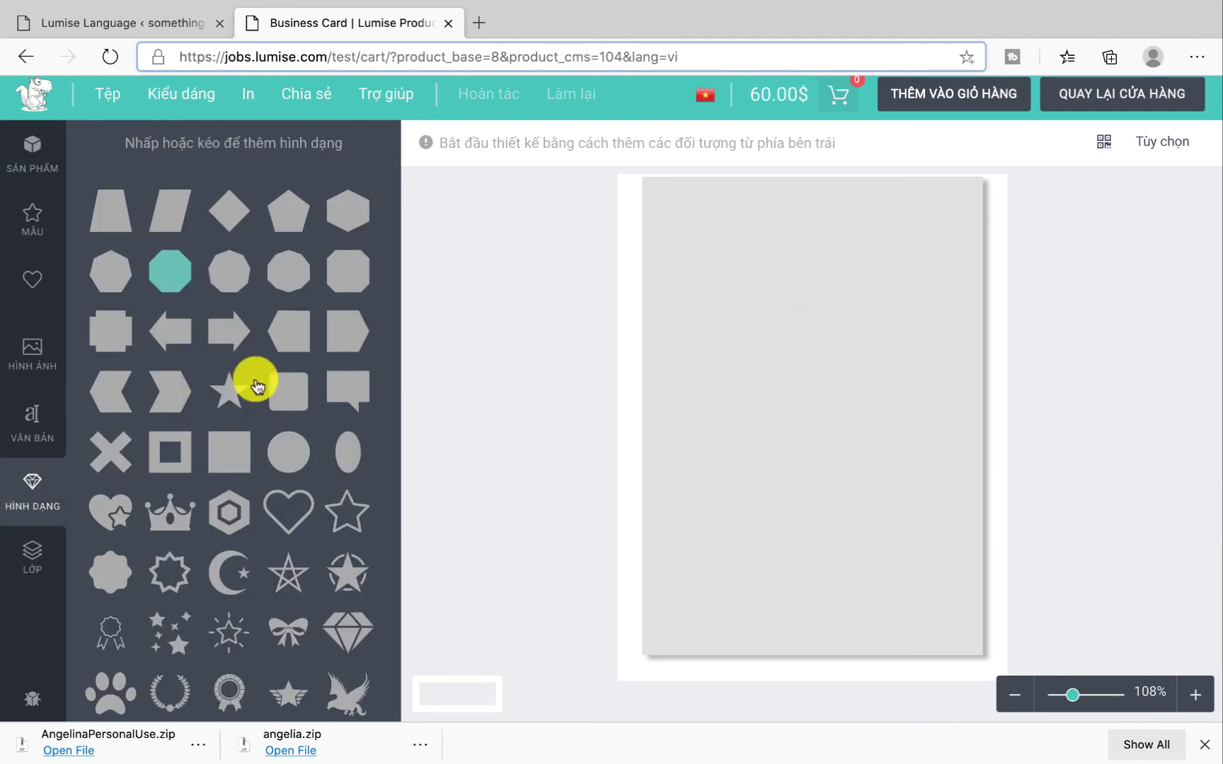
{"action": "scroll", "coordinate": [256, 385], "scroll_direction": "down", "scroll_amount": 15}
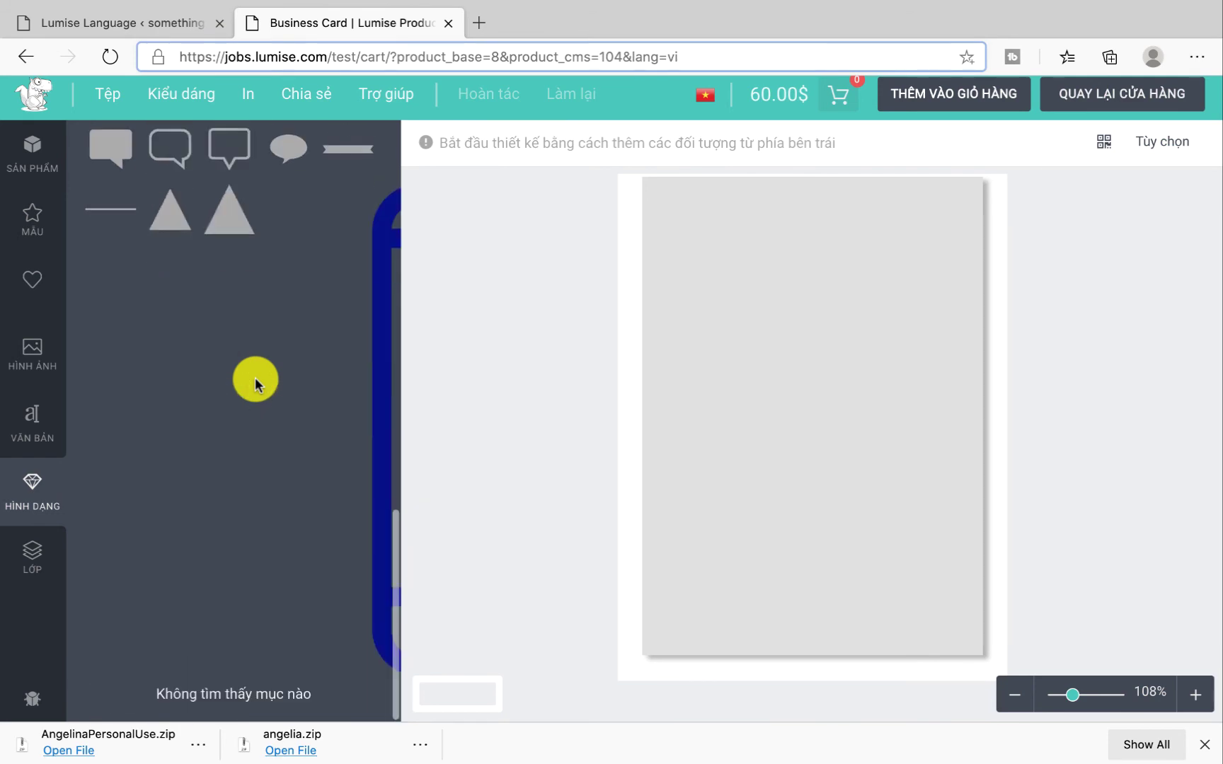
{"action": "scroll", "coordinate": [255, 382], "scroll_direction": "up", "scroll_amount": 15}
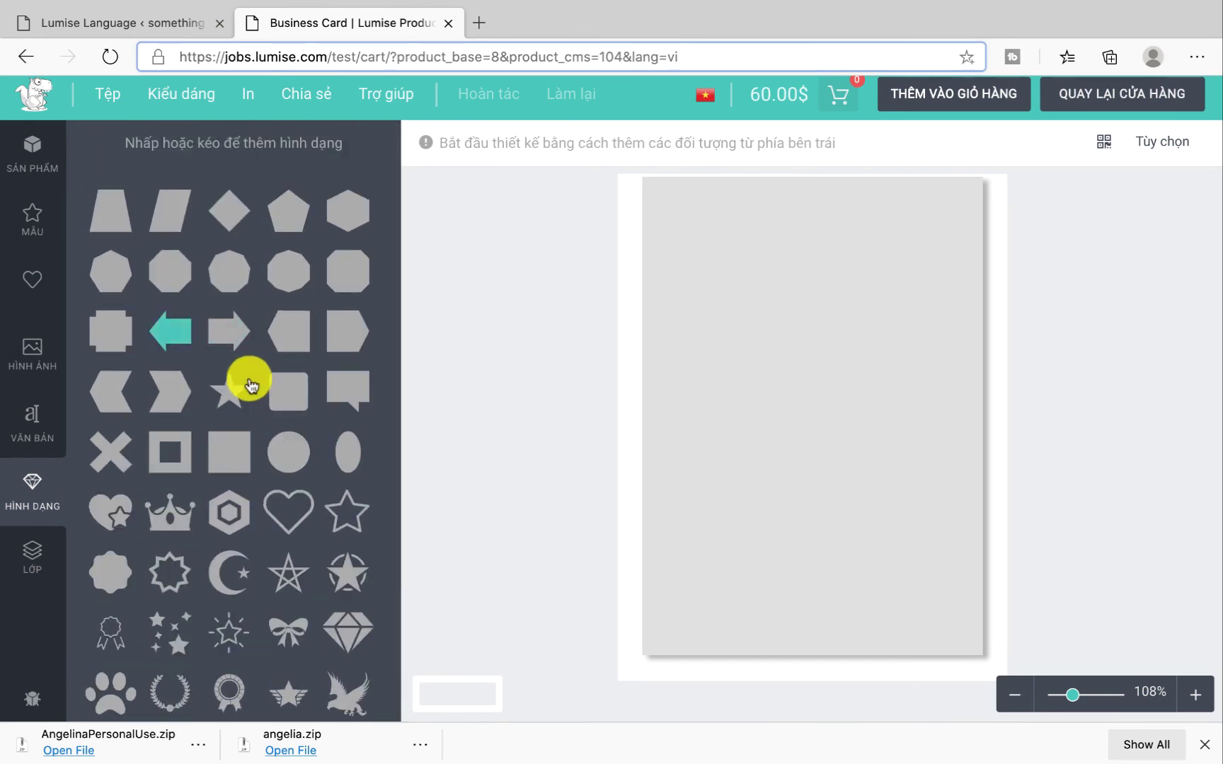
{"action": "left_click", "coordinate": [39, 354]}
{"action": "left_click", "coordinate": [37, 240]}
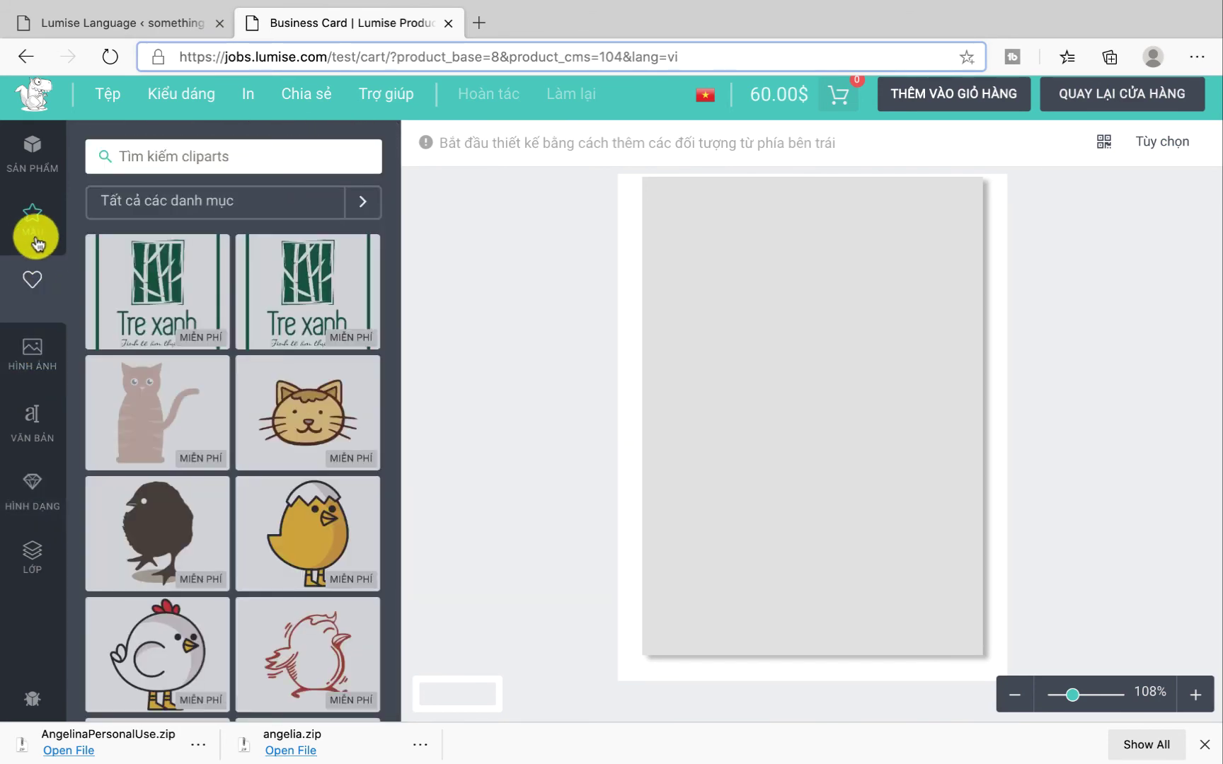
{"action": "left_click", "coordinate": [56, 157]}
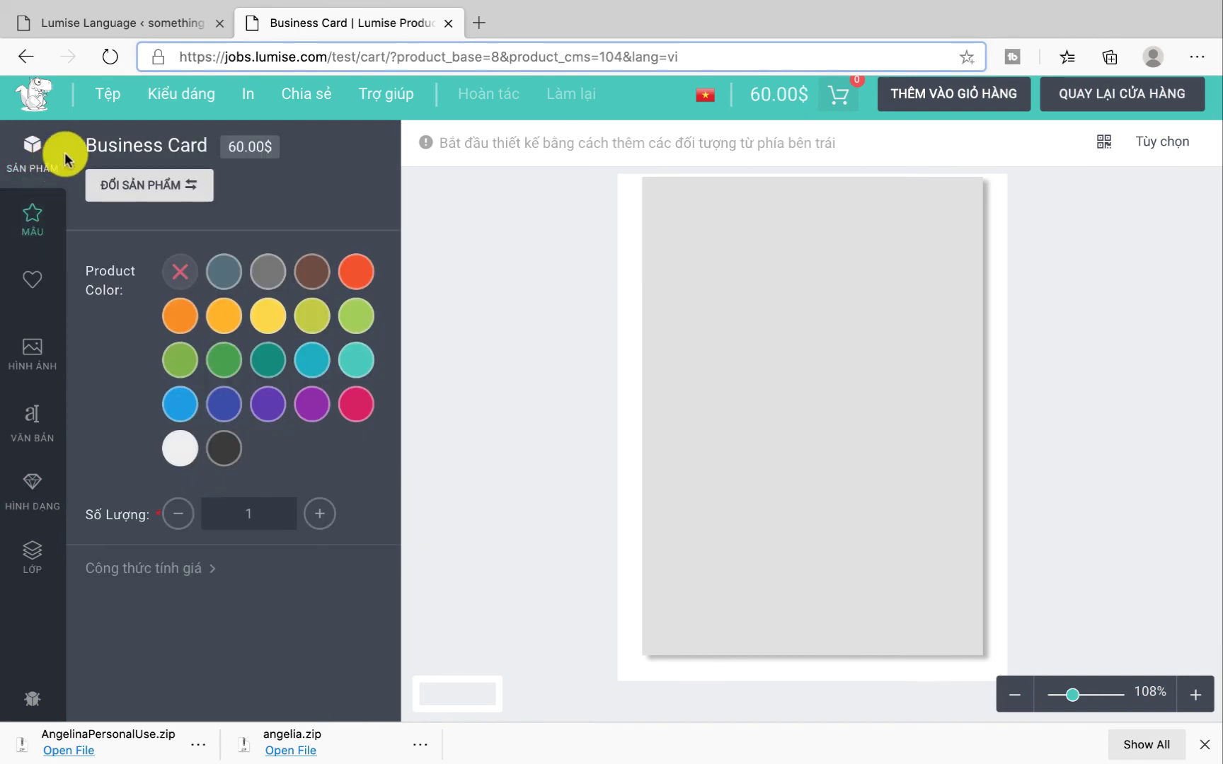
{"action": "left_click", "coordinate": [177, 98]}
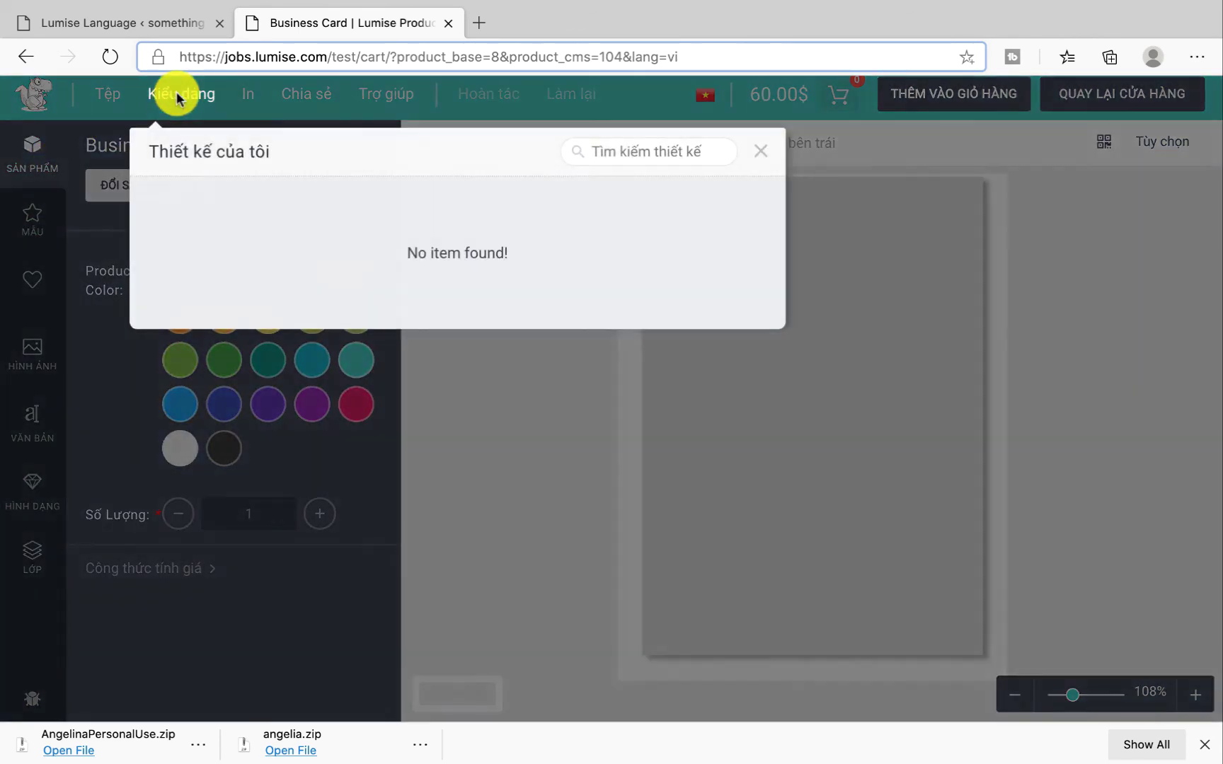
{"action": "left_click", "coordinate": [761, 153]}
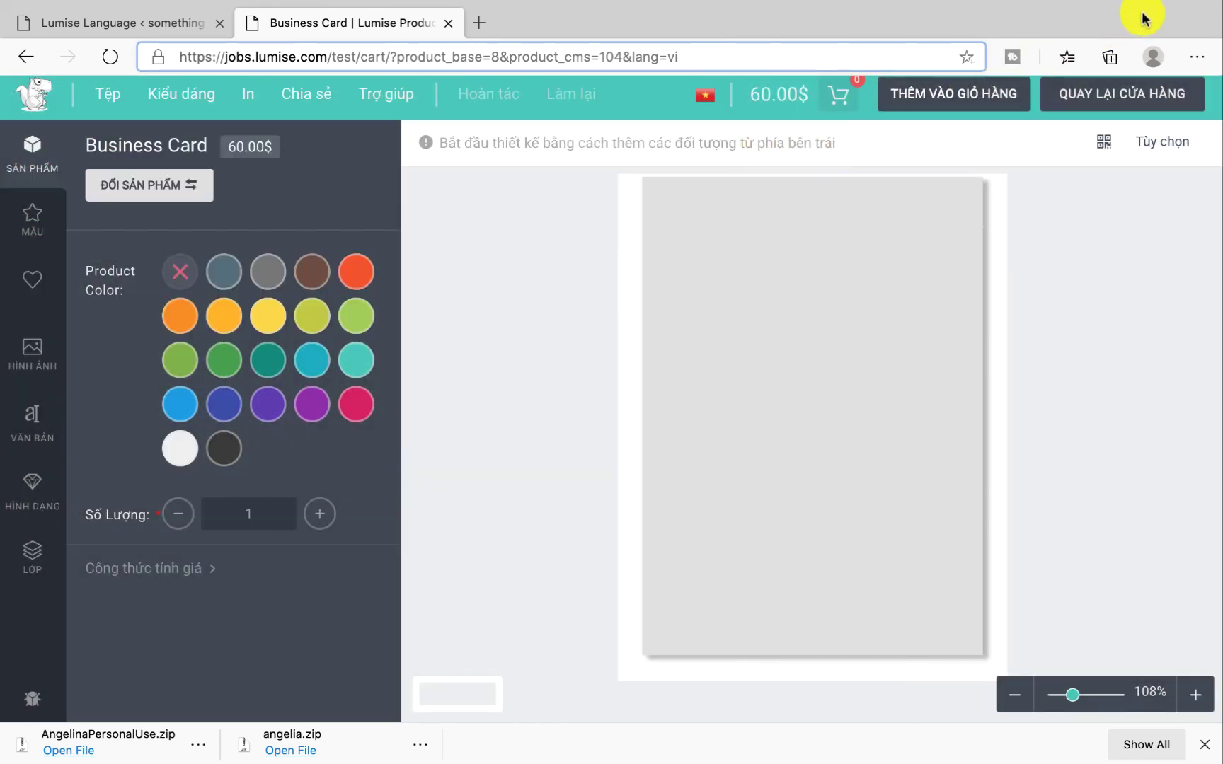